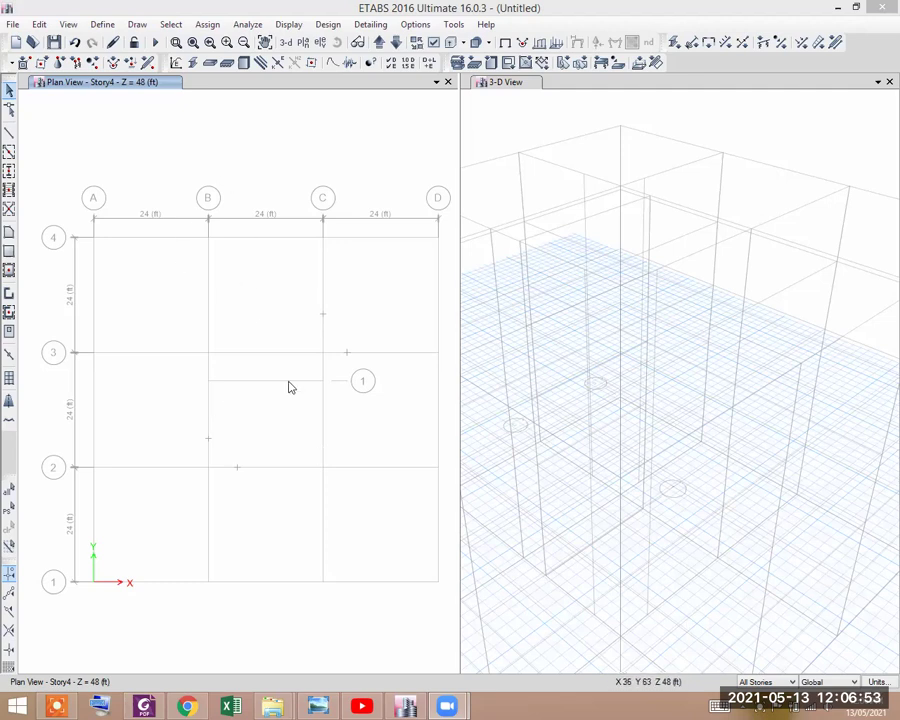
Step: Review the model's story and grid system data, and inspect the short grid line between grids B and C
left_click(113, 85)
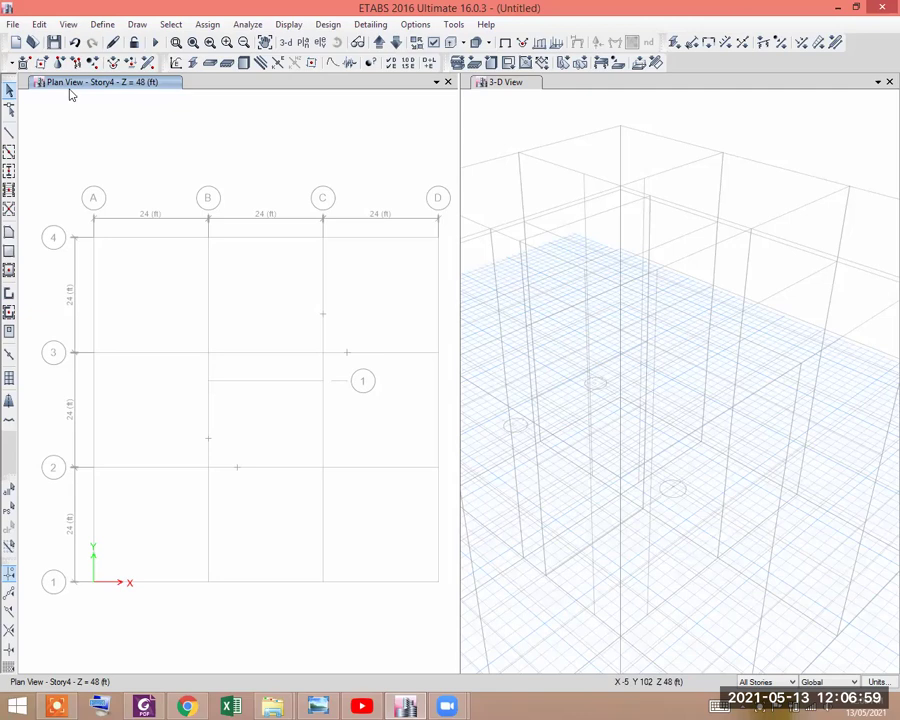
left_click(39, 24)
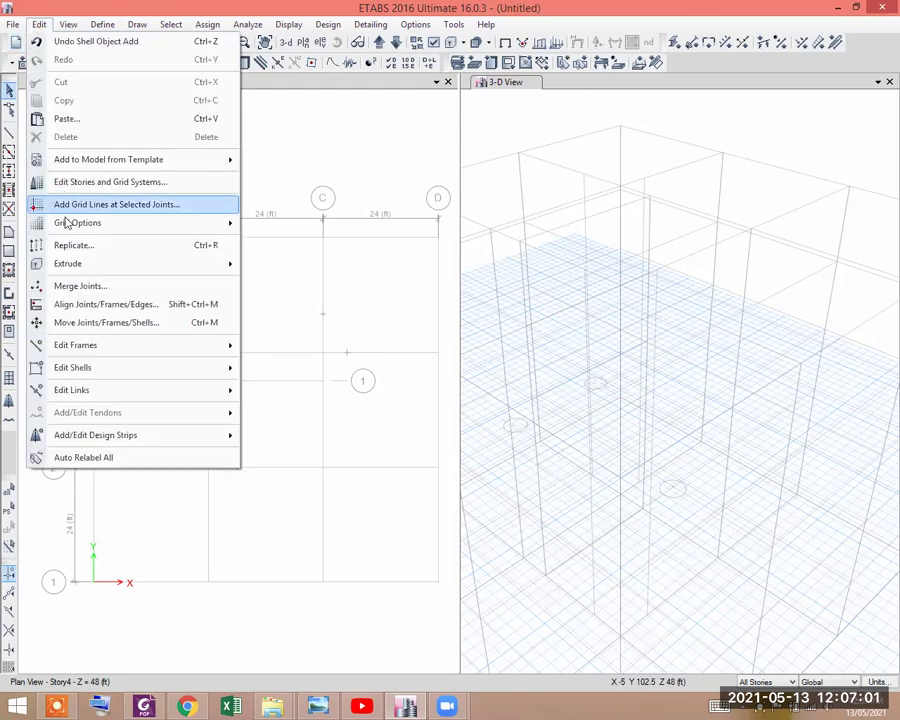
left_click(82, 182)
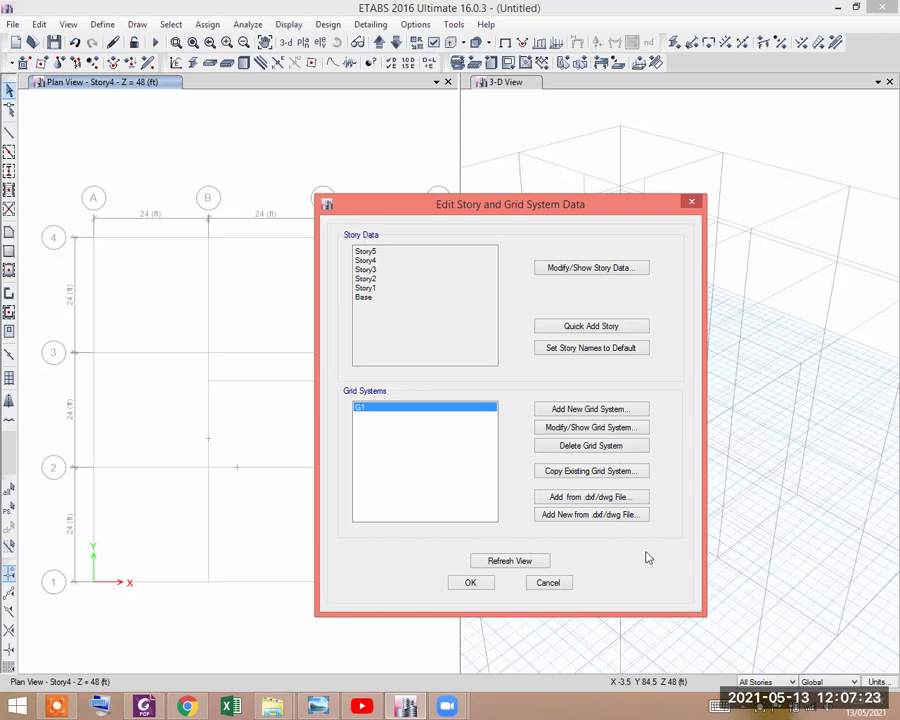
left_click(694, 205)
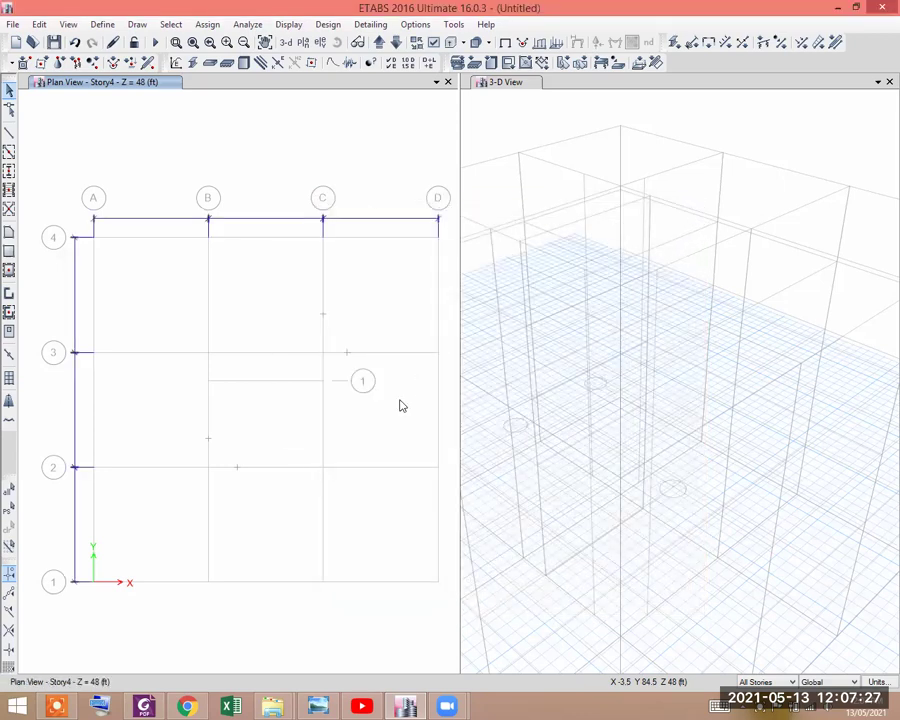
scroll(324, 385, "up", 2)
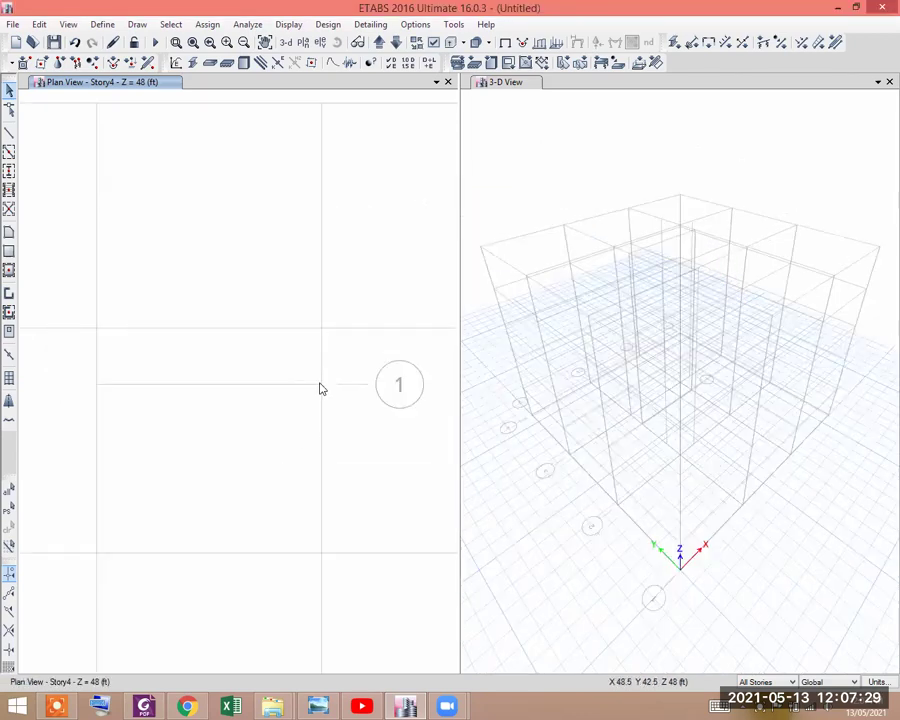
scroll(287, 399, "down", 2)
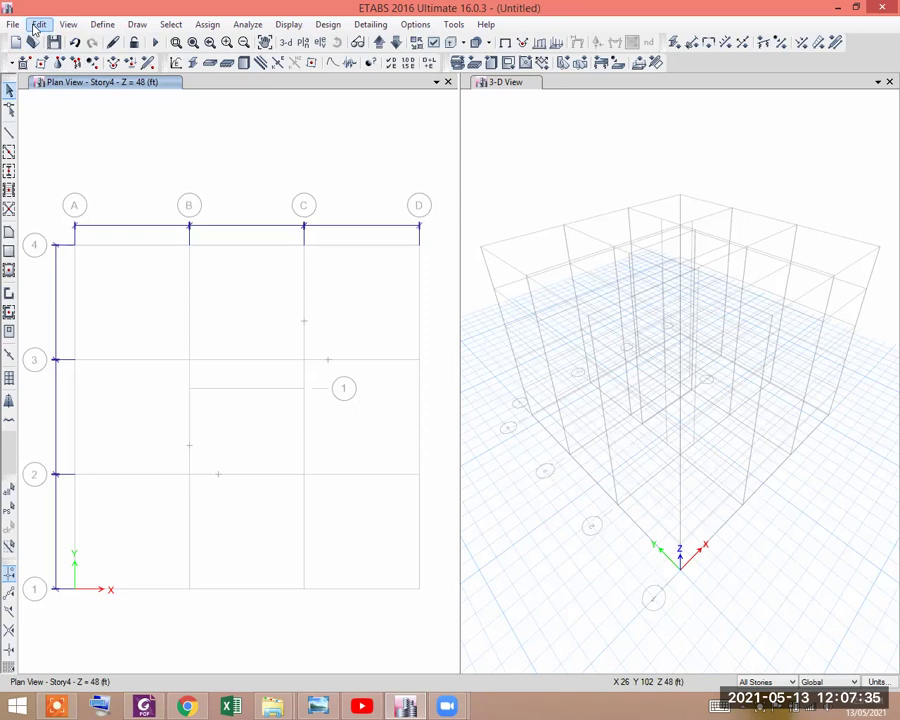
Step: Unlock onscreen grid system editing and delete the short grid line 1 between grids B and C
right_click(257, 124)
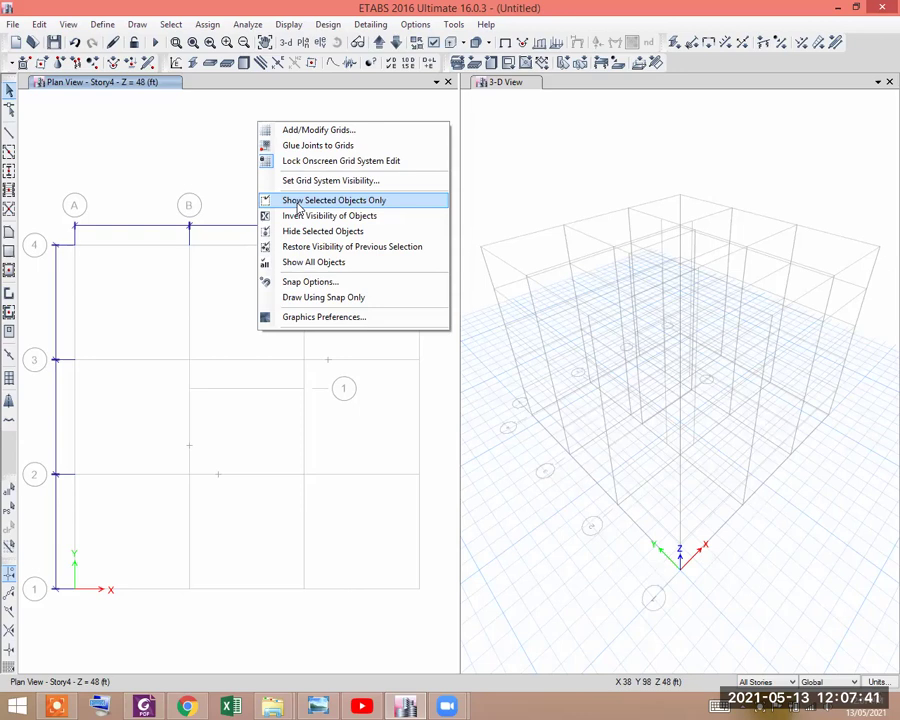
left_click(297, 166)
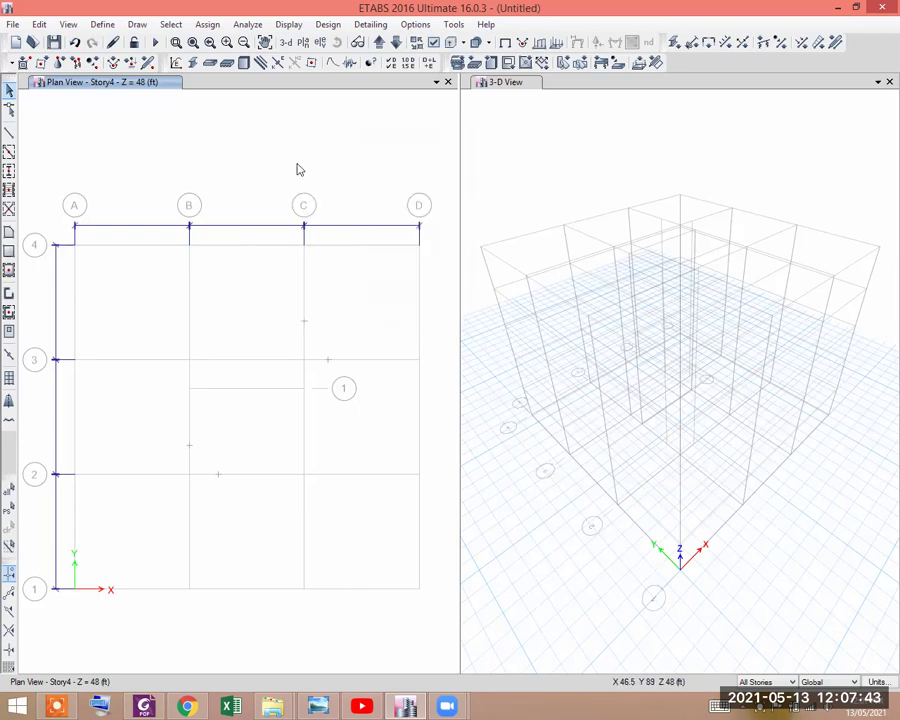
left_click(289, 391)
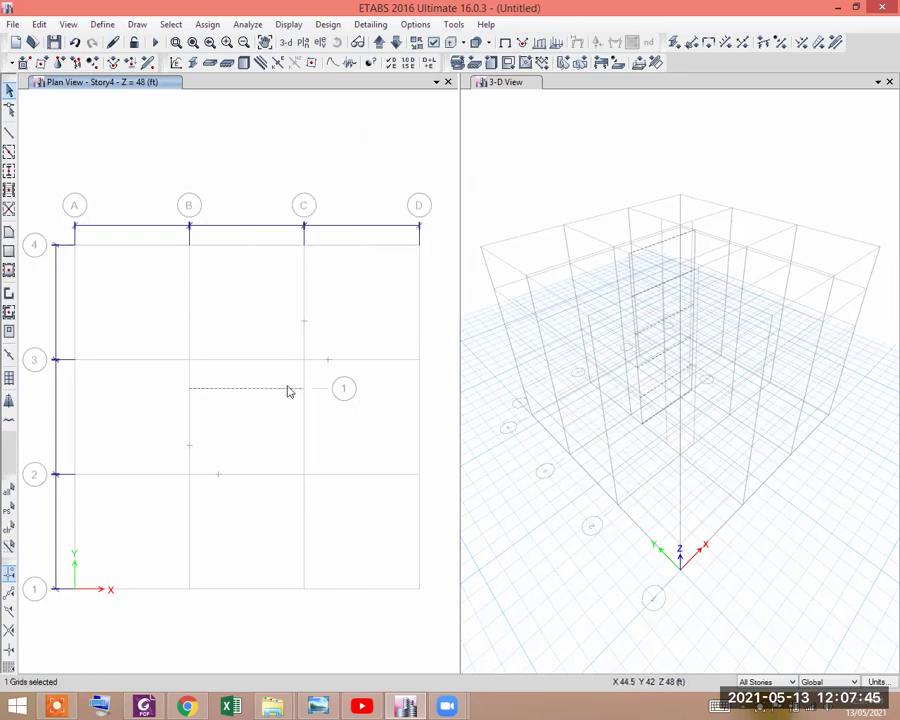
key("Delete")
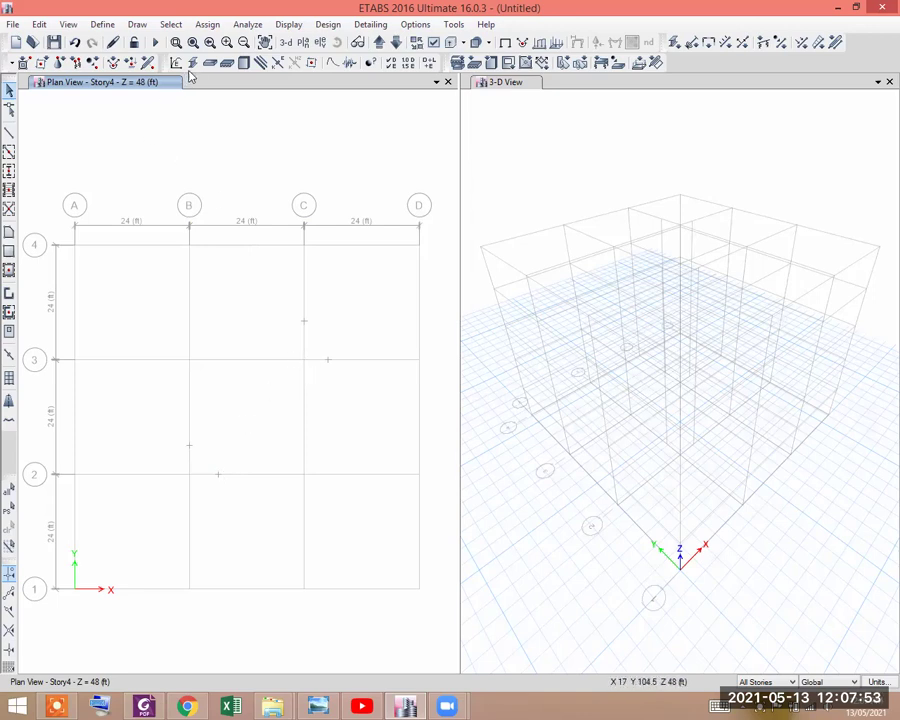
Step: In the Story5 plan, draw a grid line along grid 3 from B to C with a plan offset normal of -72 in
left_click(299, 43)
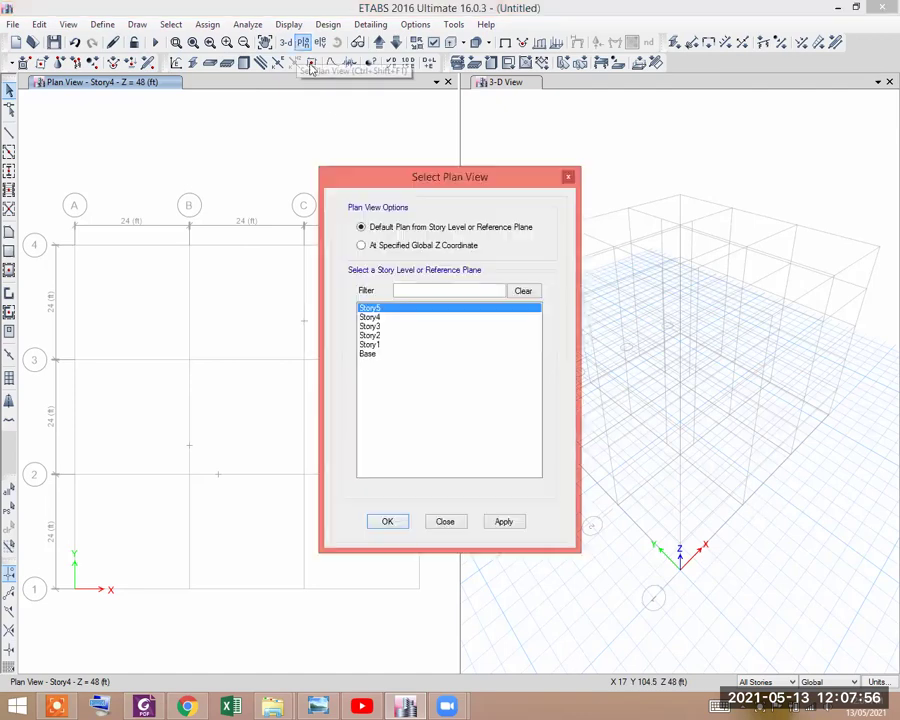
left_click(388, 522)
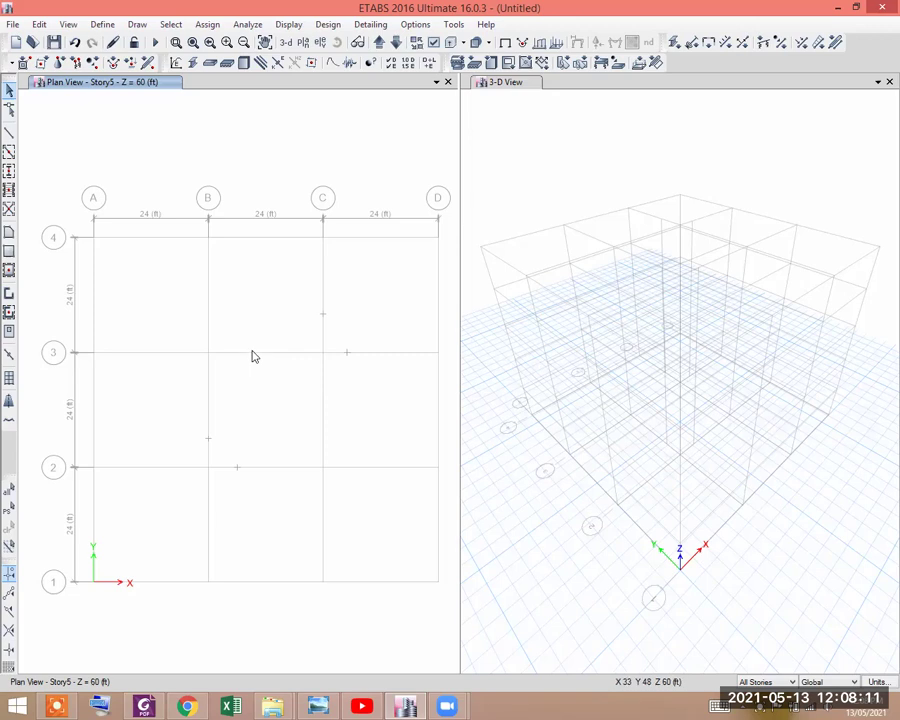
left_click(137, 24)
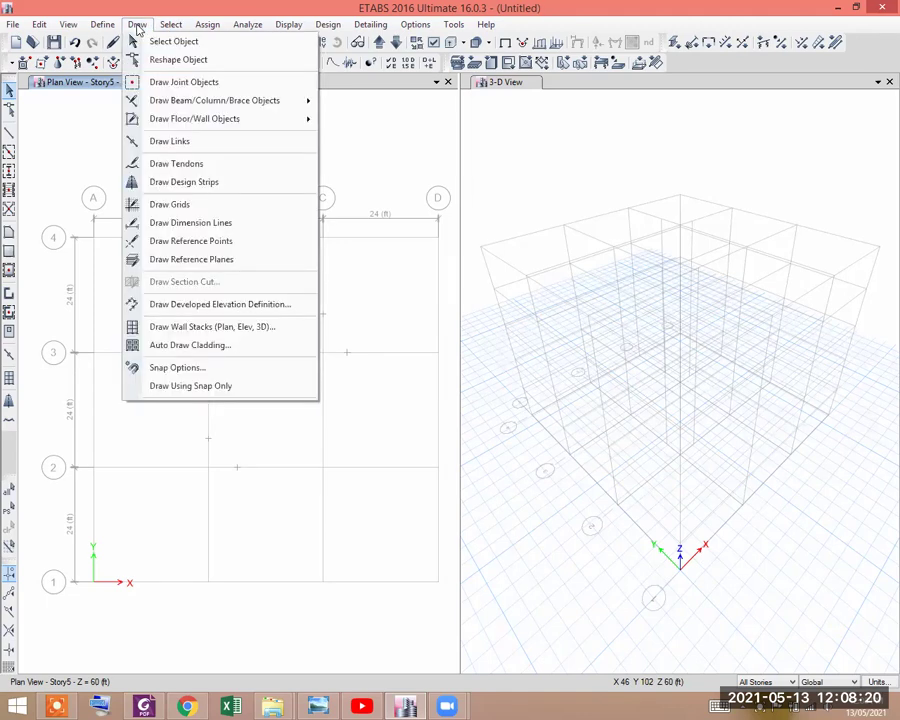
left_click(166, 204)
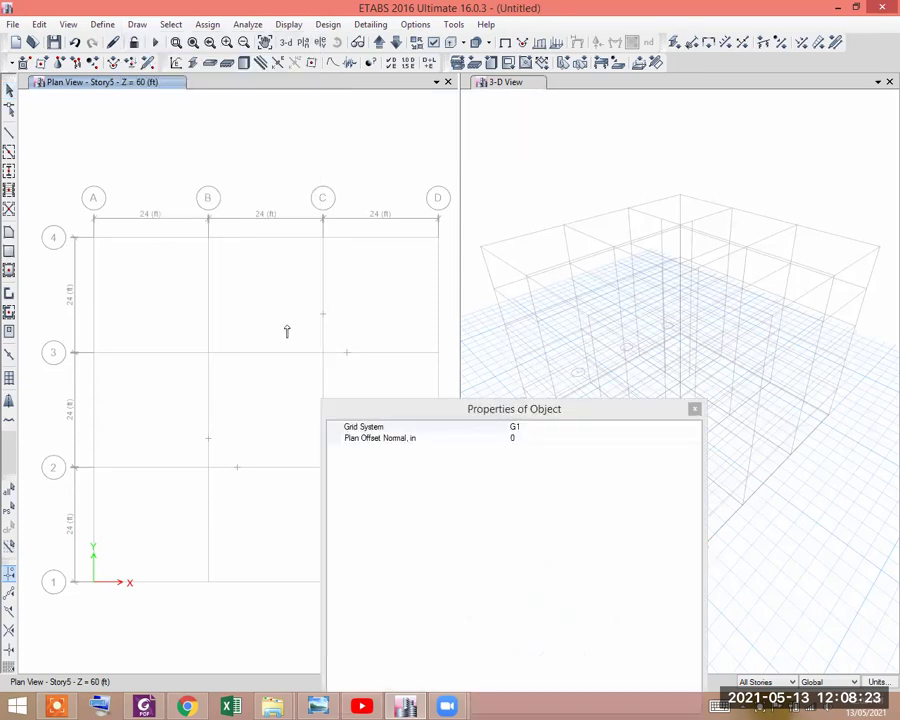
left_click_drag(462, 420, 654, 178)
left_click(732, 202)
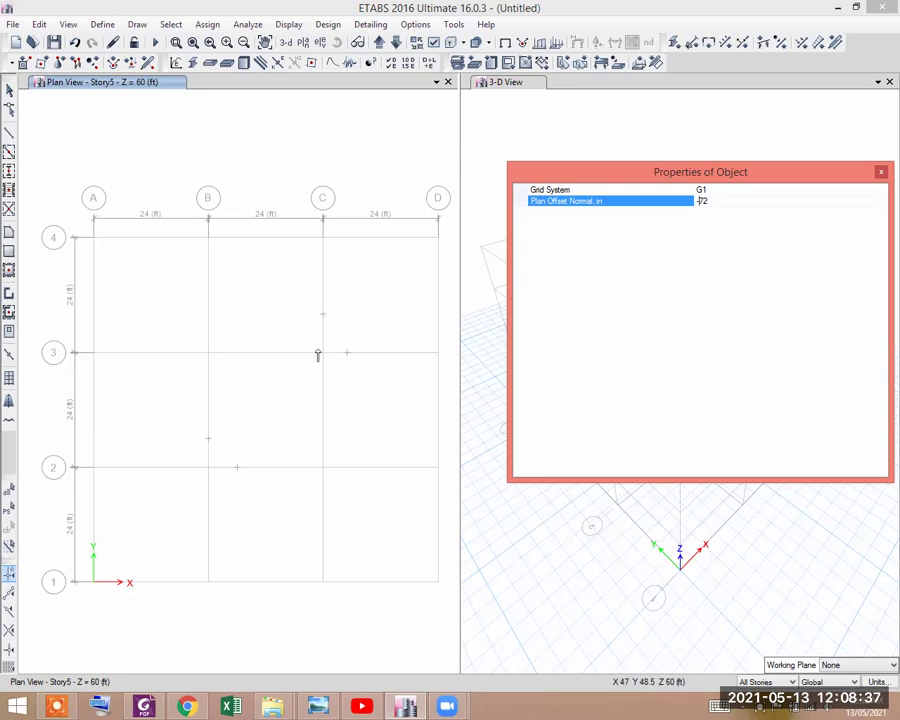
type("-")
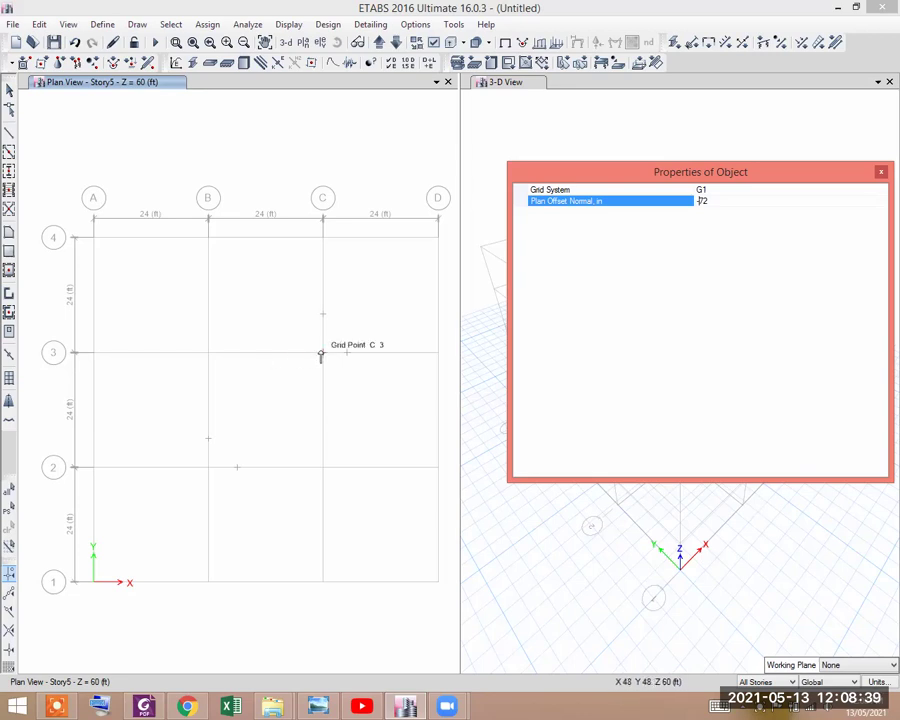
left_click(208, 357)
left_click(323, 354)
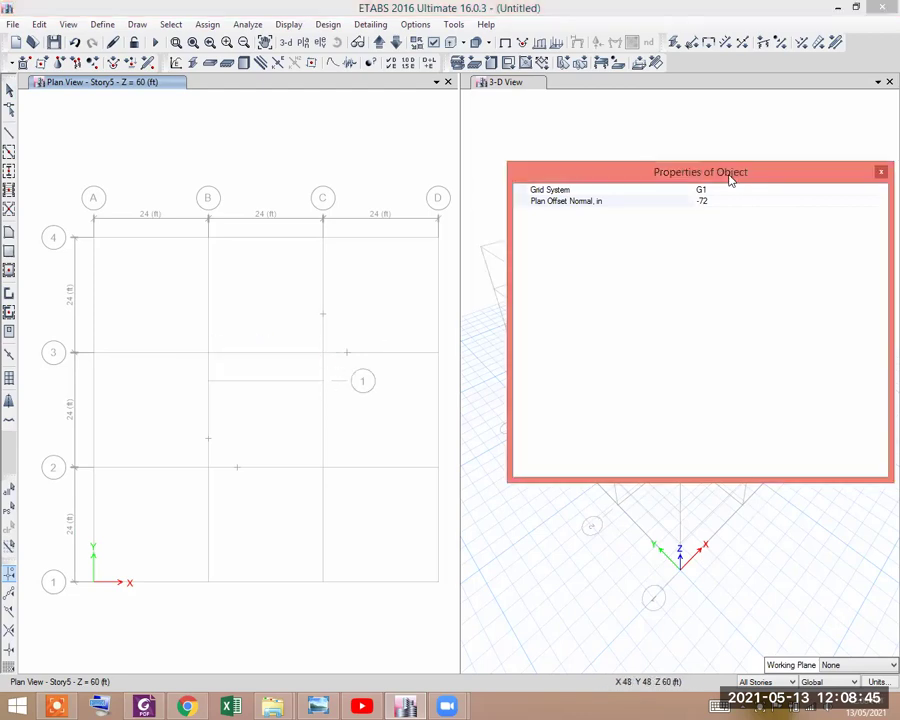
left_click_drag(731, 179, 674, 255)
left_click(821, 247)
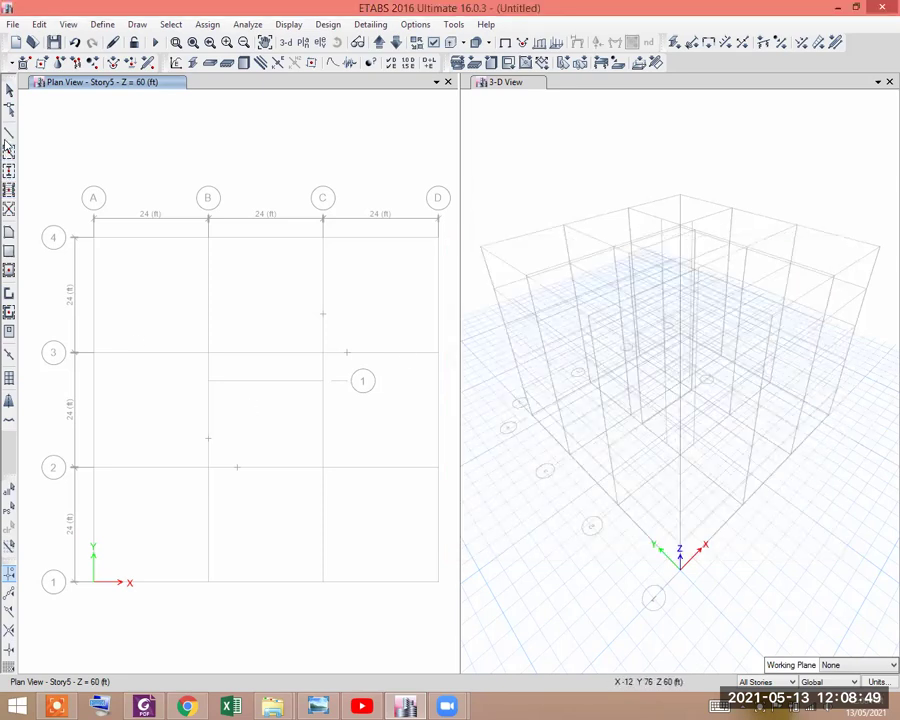
Step: Draw a straight ConcCol frame line on grid C from grid 3 down to the short grid line 1
left_click(9, 132)
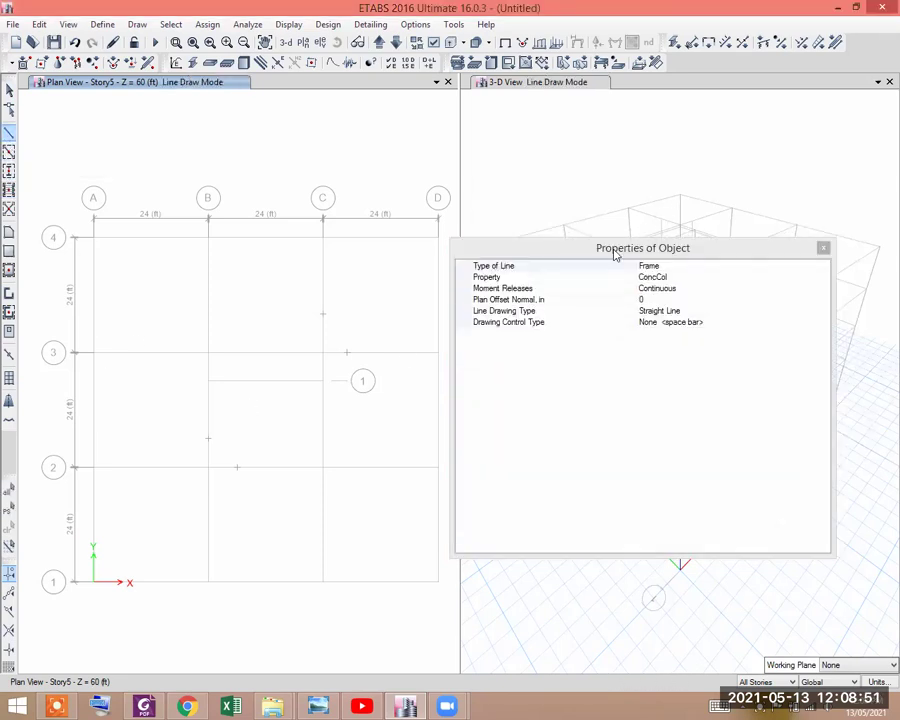
left_click(615, 255)
left_click(828, 217)
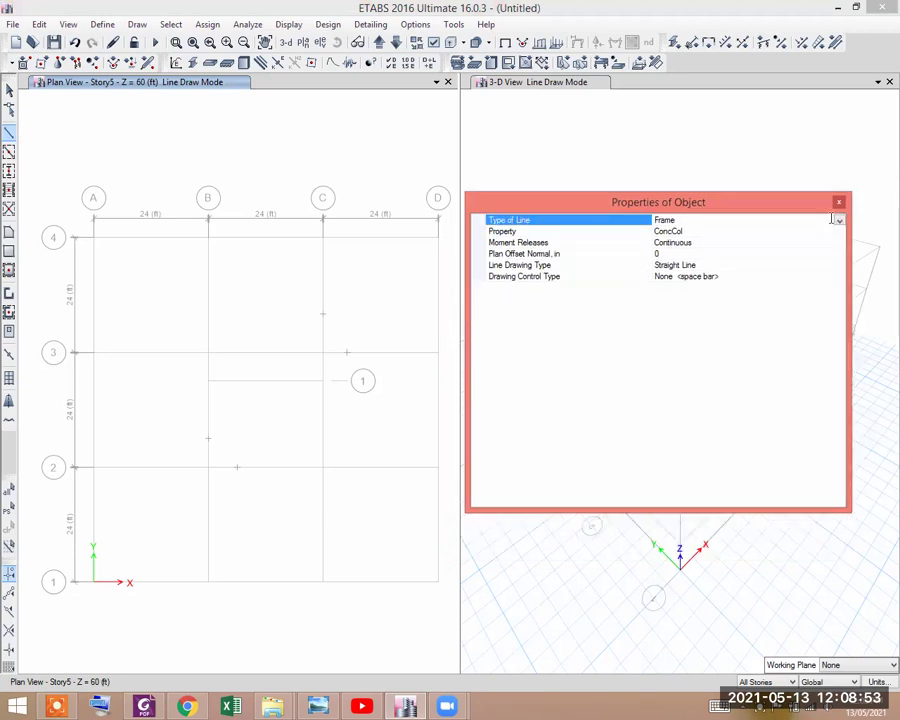
left_click_drag(794, 201, 842, 159)
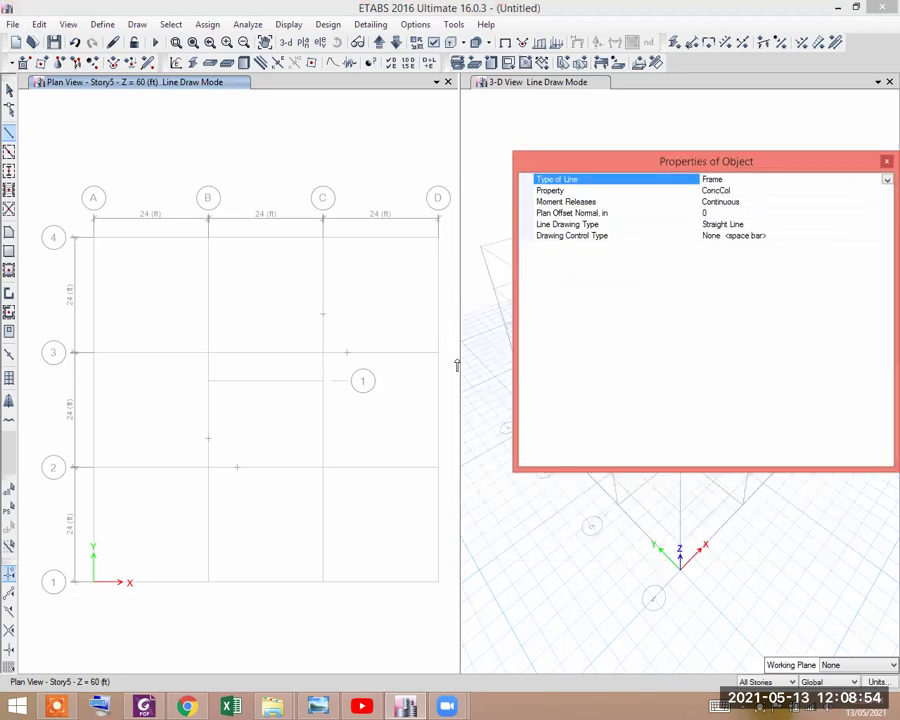
left_click(323, 355)
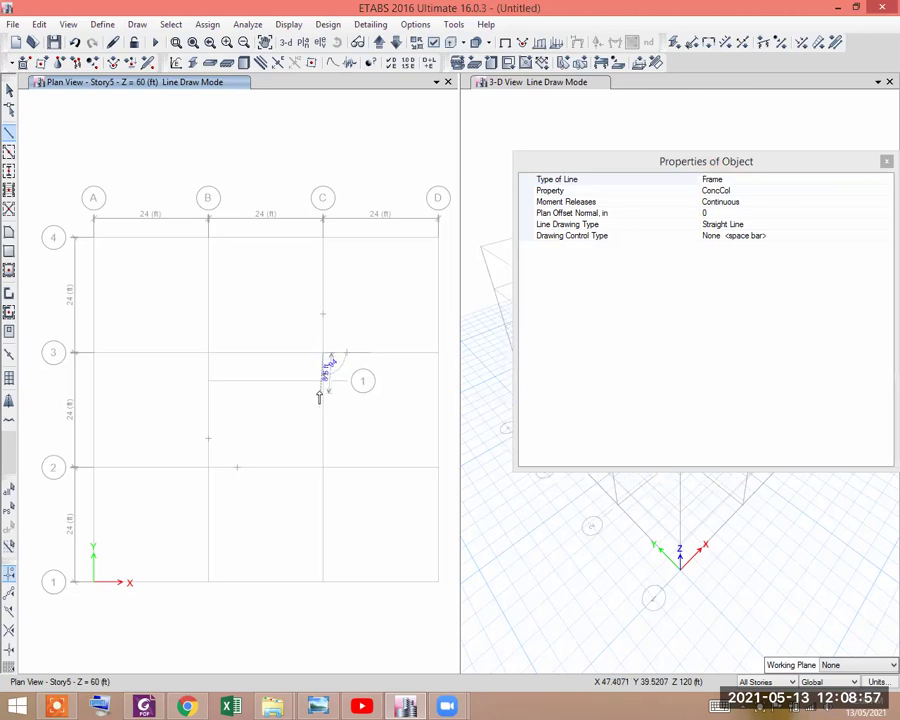
double_click(322, 381)
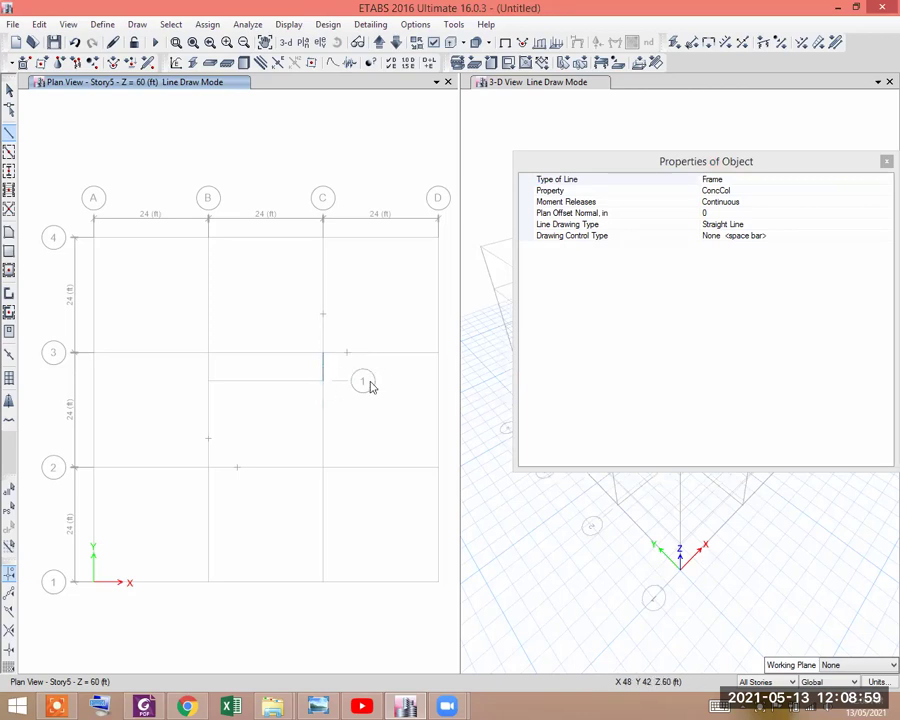
double_click(208, 383)
left_click_drag(693, 160, 606, 286)
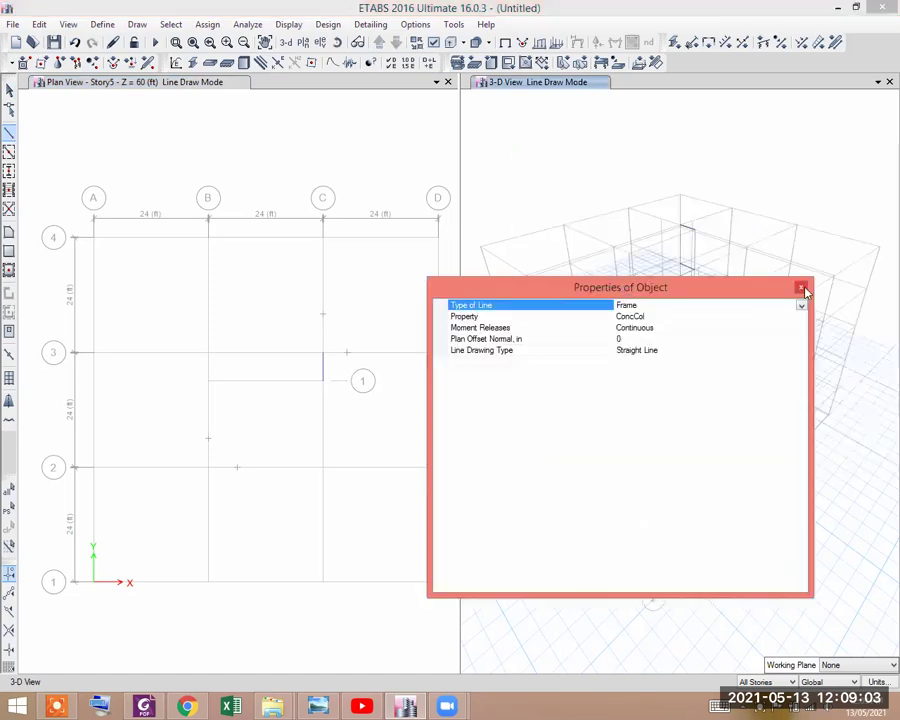
left_click(802, 289)
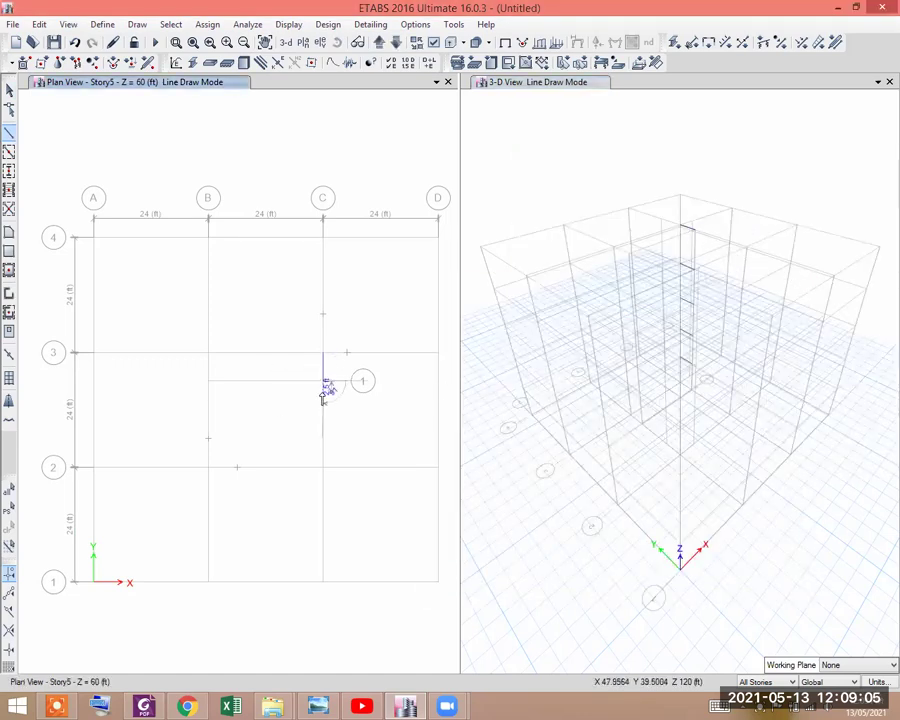
key("Escape")
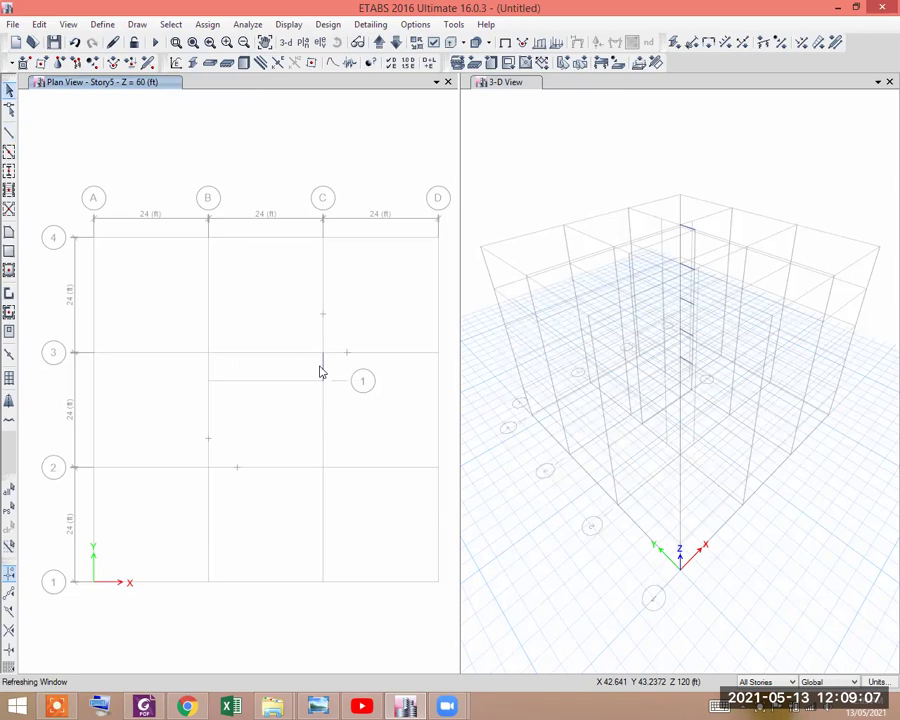
Step: Select the frame line on grid C and set up a radial extrusion of frames to shells about grid point C-2
scroll(322, 370, "up", 2)
left_click(327, 369)
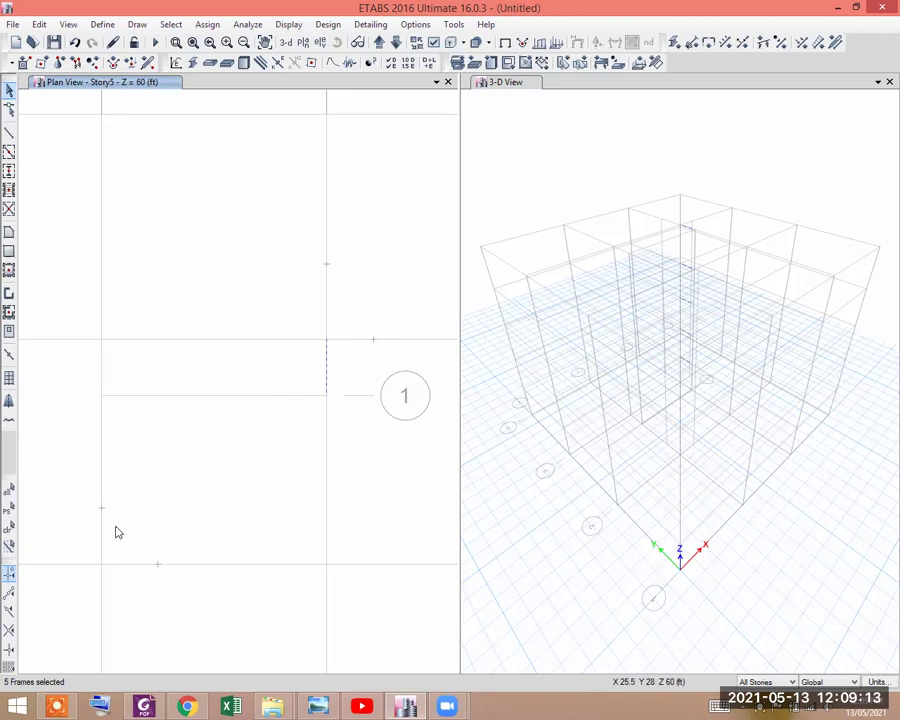
scroll(218, 502, "down", 2)
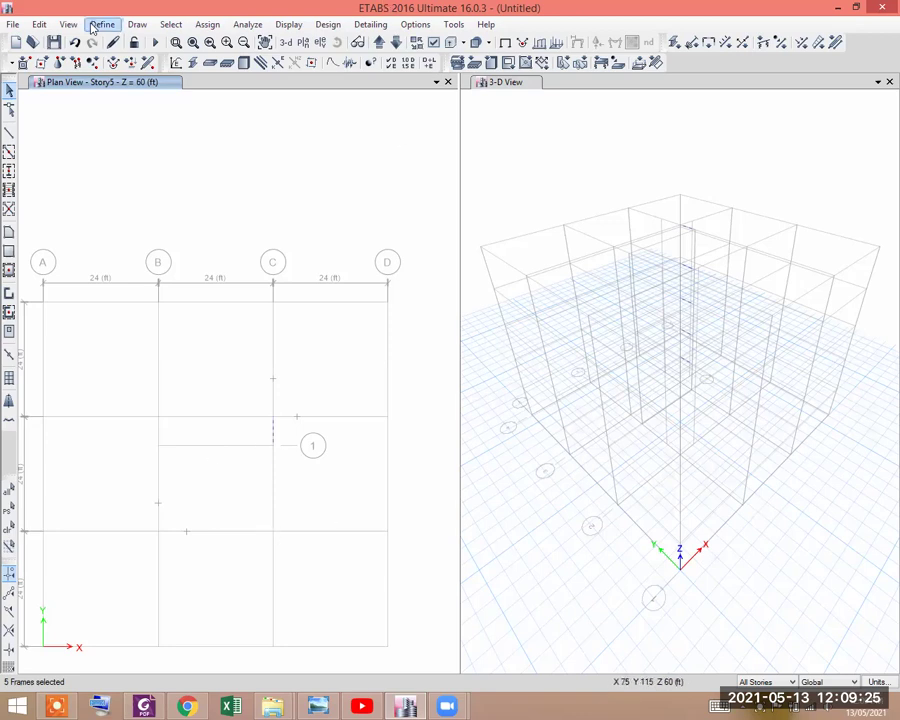
left_click(42, 25)
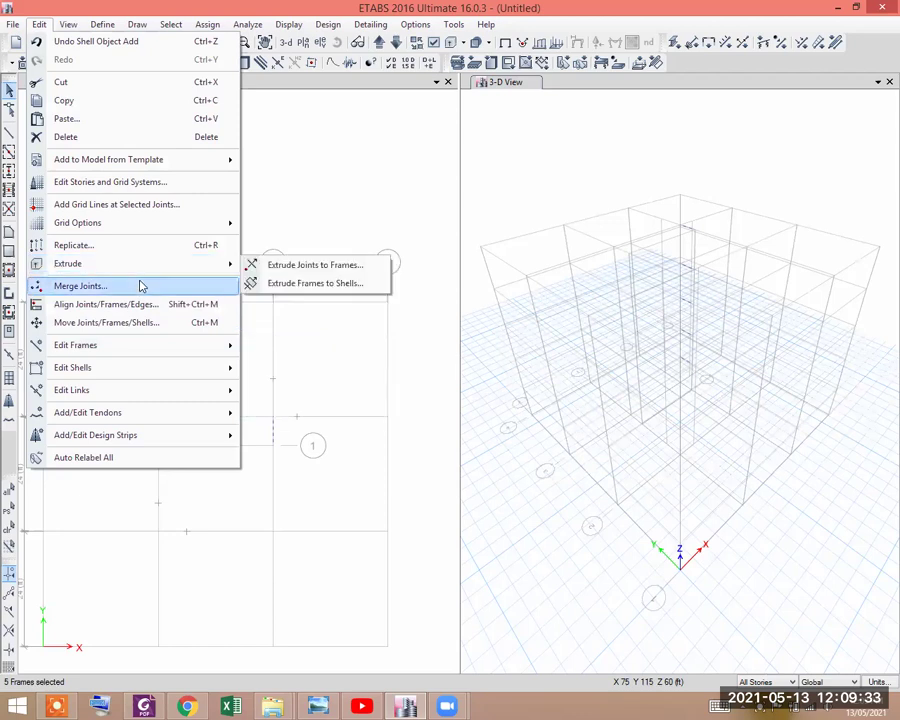
left_click(317, 285)
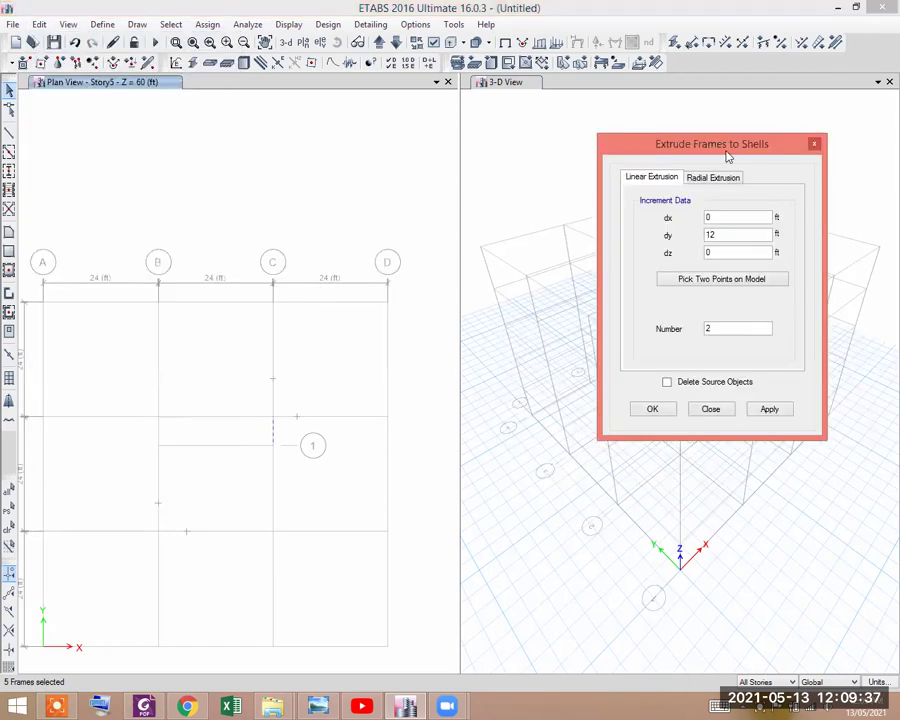
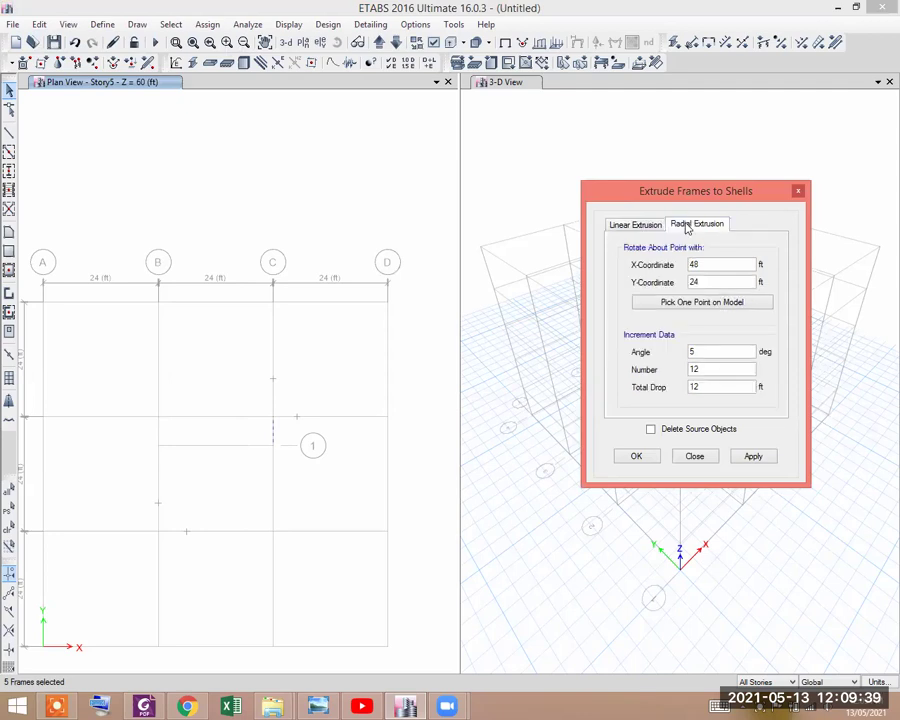
left_click_drag(610, 195, 568, 221)
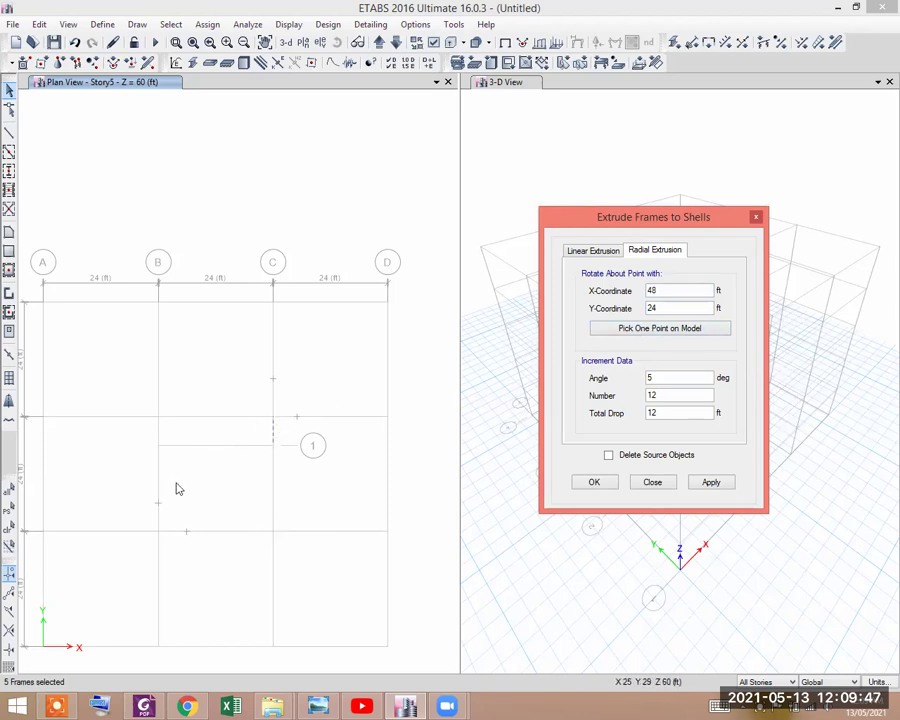
left_click(662, 328)
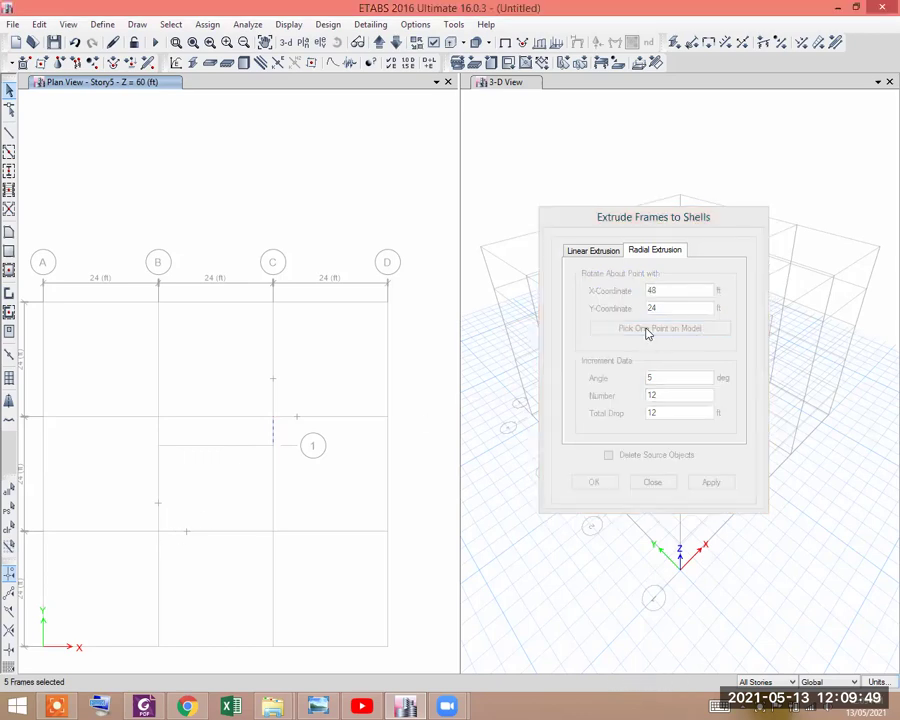
left_click(274, 536)
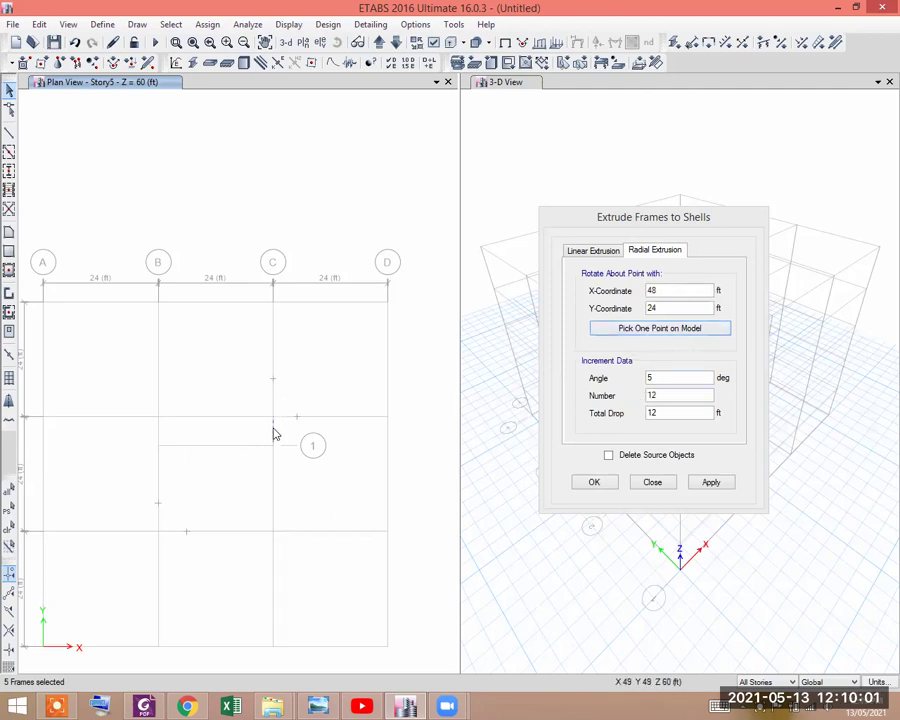
Step: Set the radial extrusion's increment angle to 6 degrees, with a number of 12 and a total drop of 12 ft
double_click(679, 377)
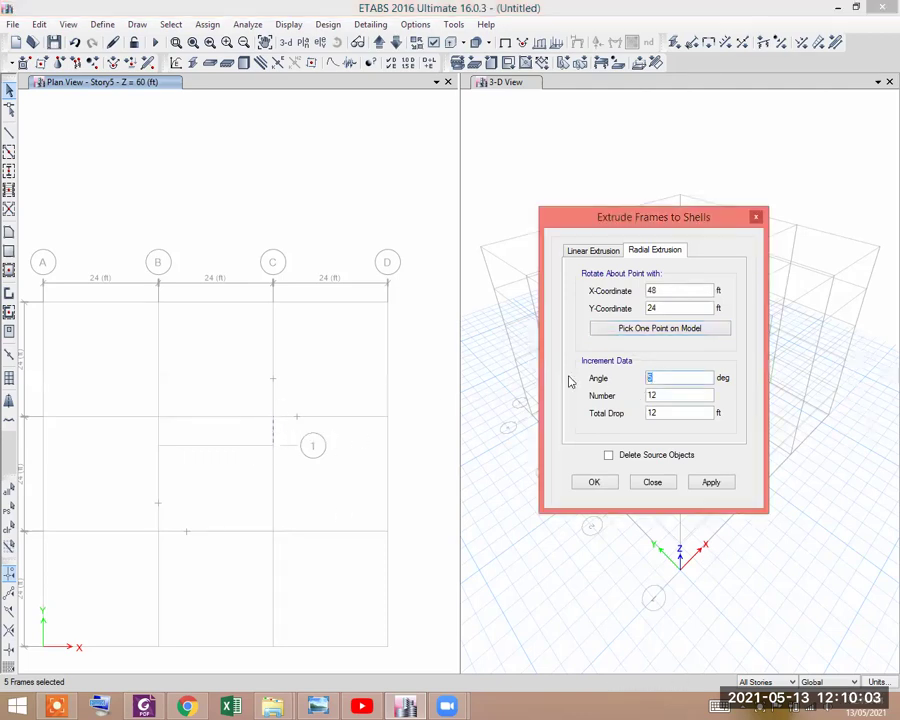
type("6")
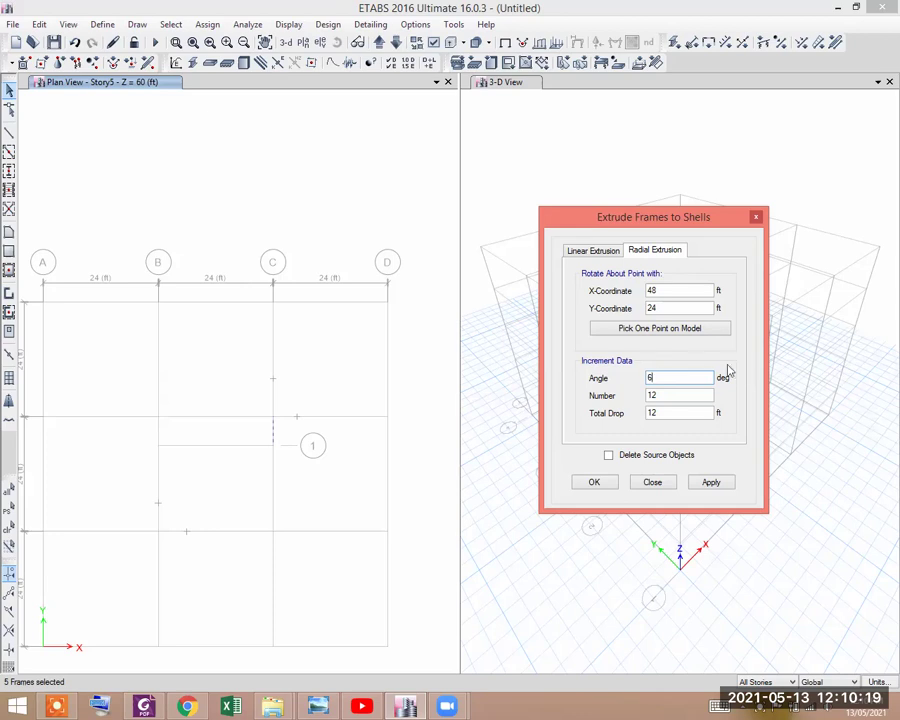
left_click(668, 394)
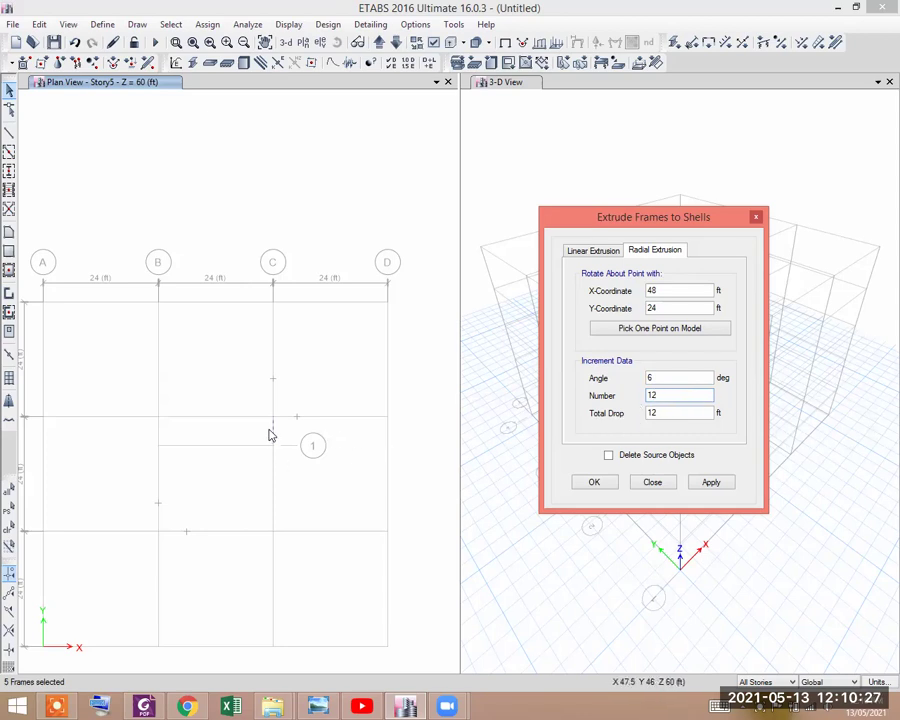
double_click(654, 414)
left_click(677, 415)
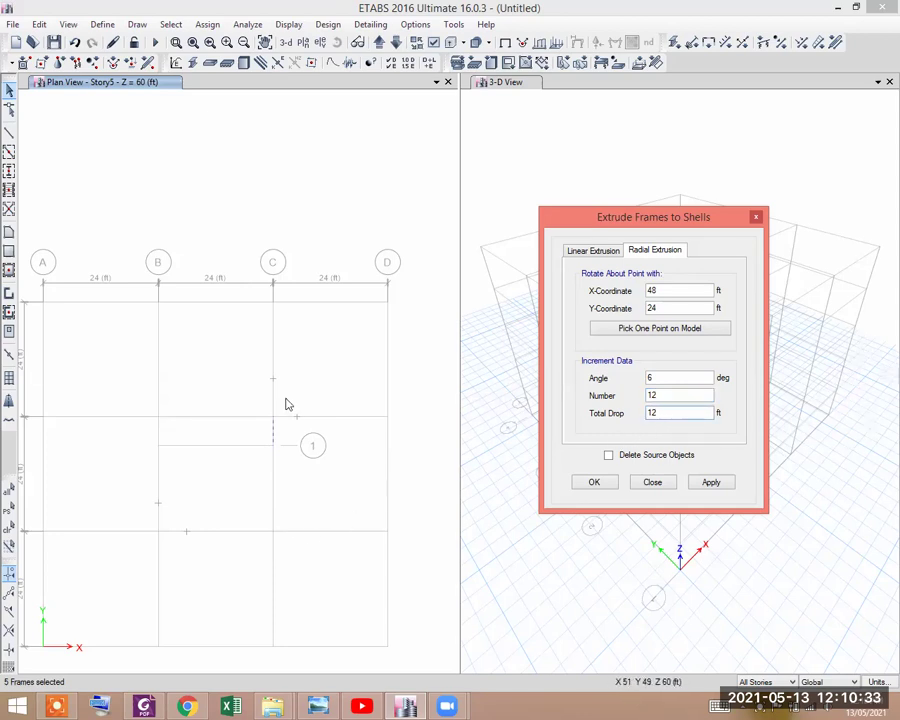
double_click(690, 414)
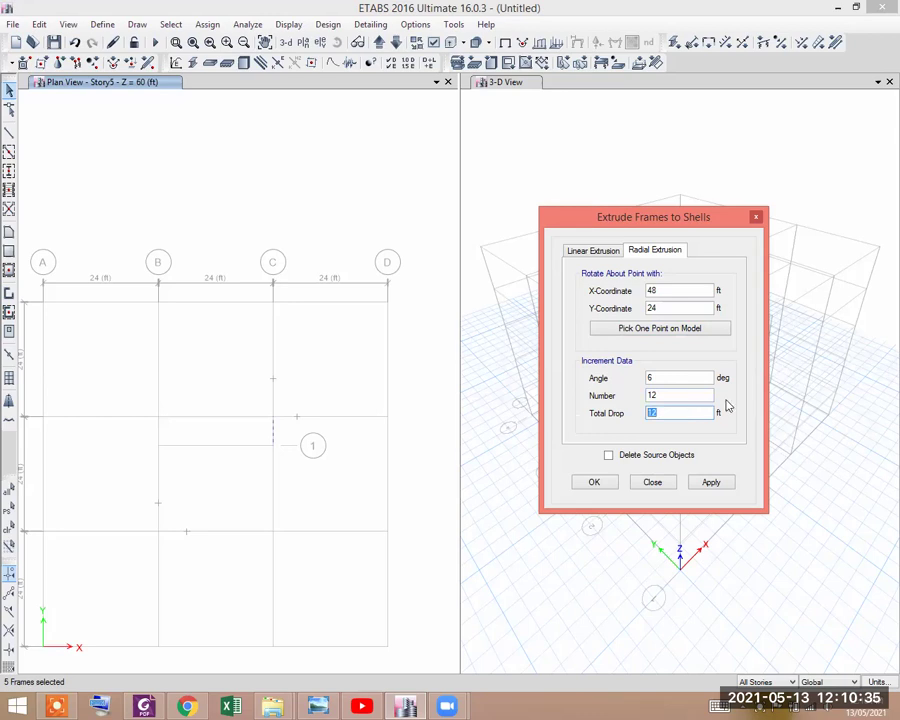
left_click(695, 415)
Step: Try a -6 degree increment angle, and finish extruding the frames into ramp shells that curve toward grid B
left_click(594, 482)
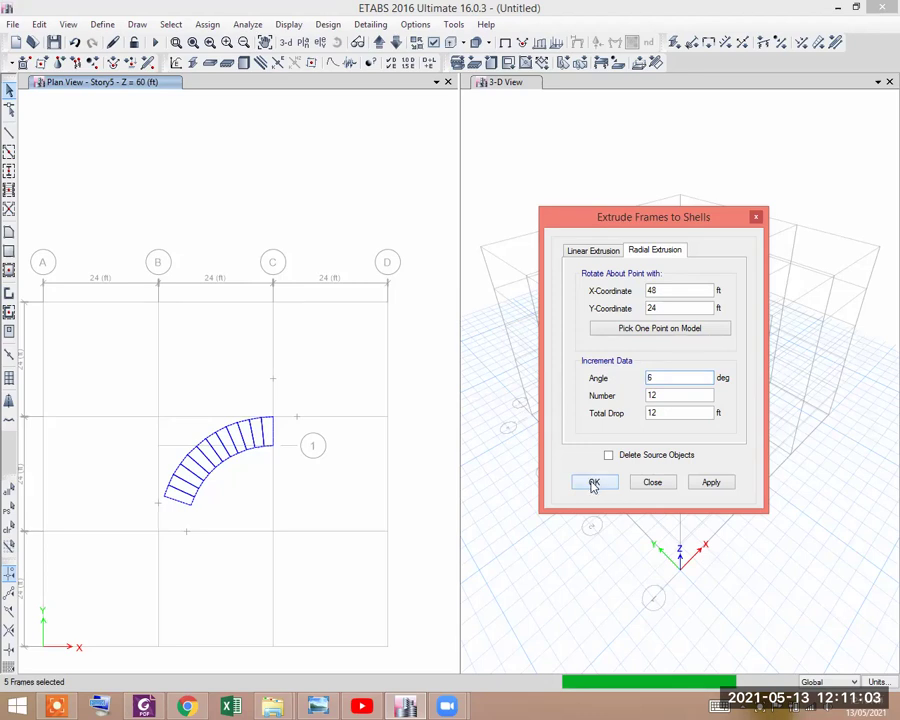
left_click(594, 483)
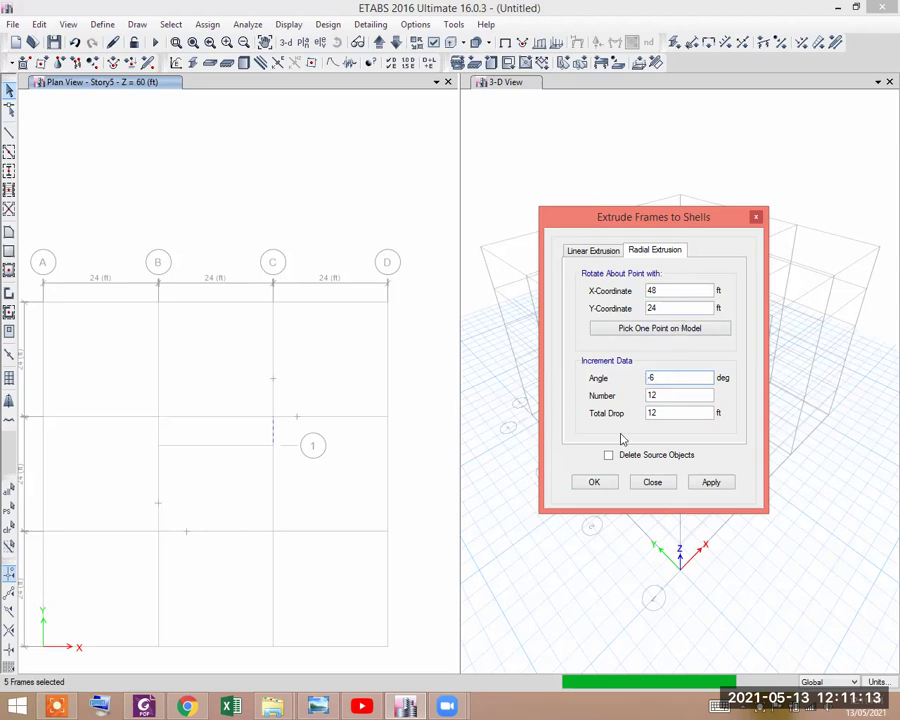
left_click(594, 484)
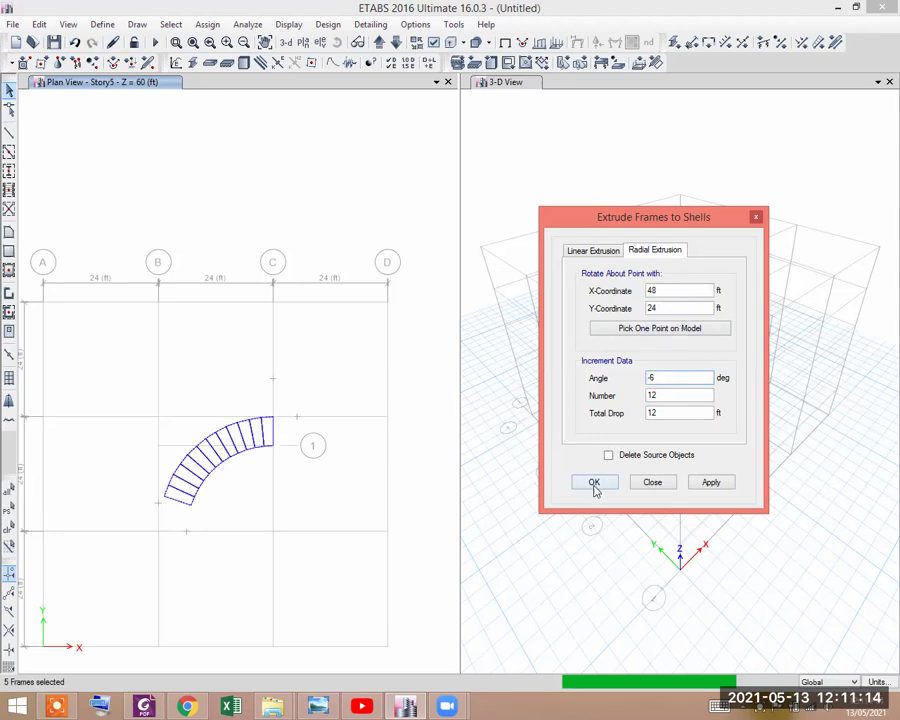
left_click(658, 413)
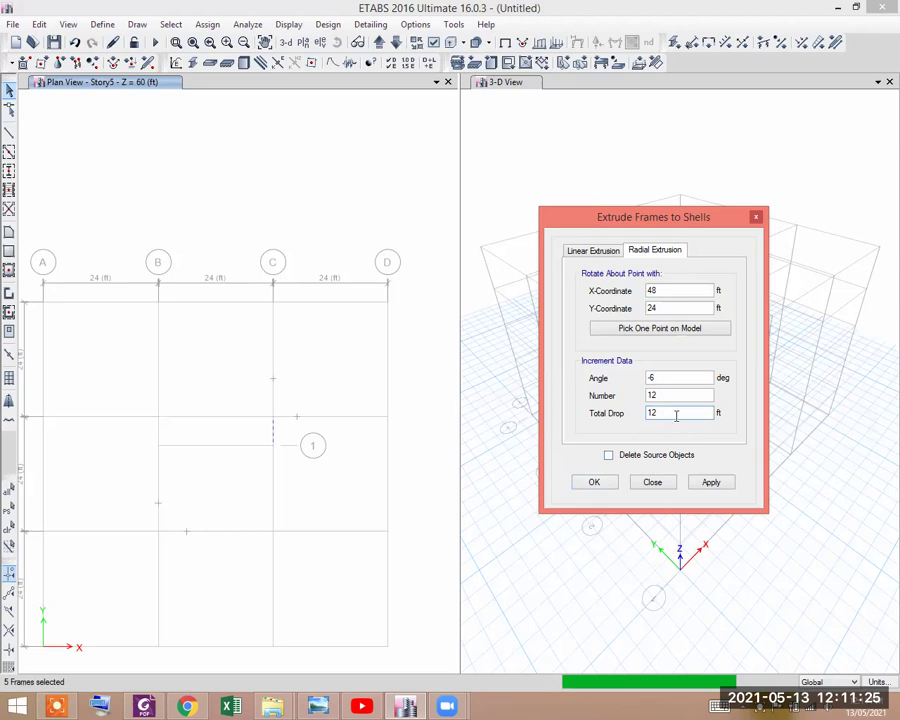
left_click(651, 378)
left_click(596, 482)
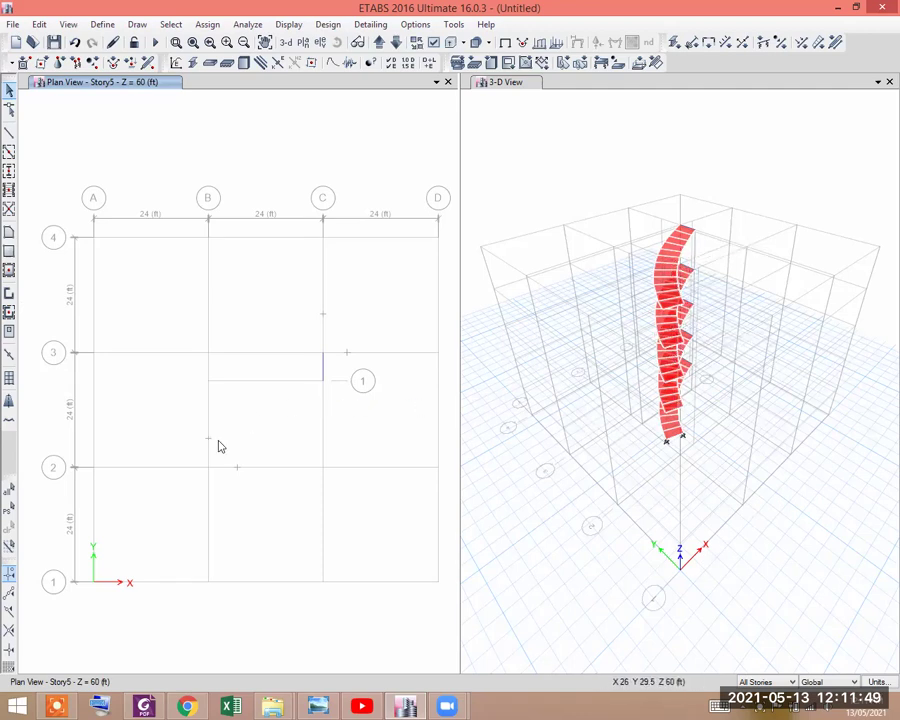
Step: Examine the extruded curved ramp shells over all stories in an enlarged 3-D view
scroll(220, 444, "up", 2)
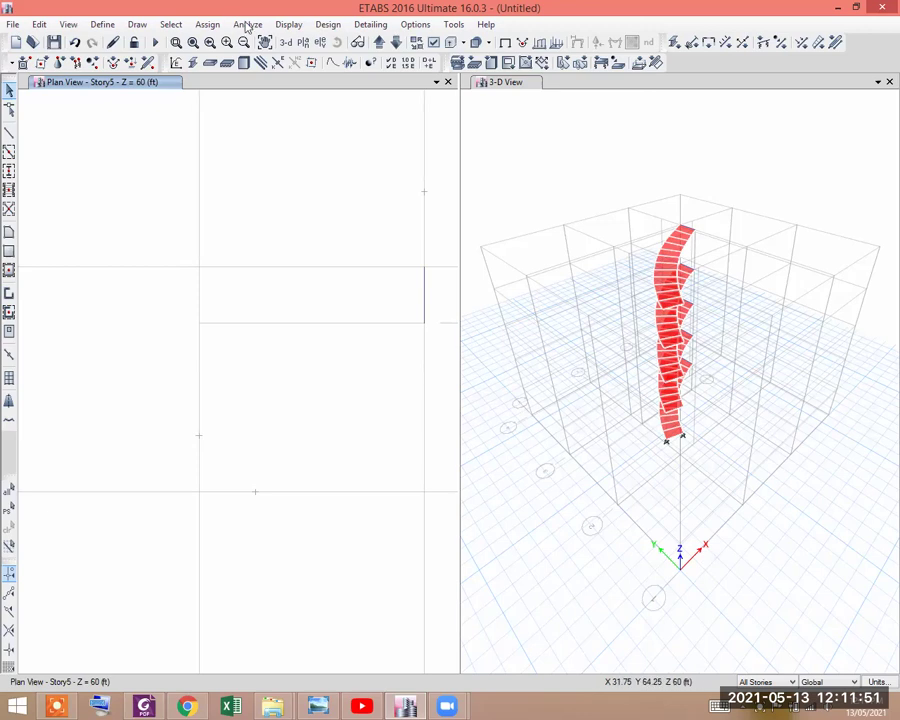
left_click(285, 45)
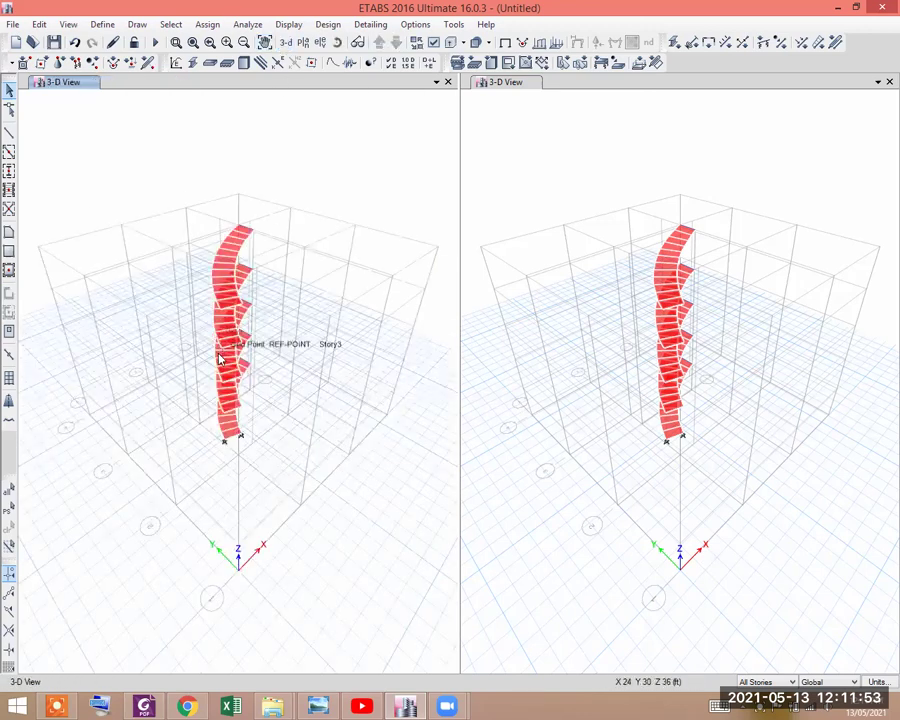
scroll(225, 349, "up", 2)
scroll(225, 349, "up", 4)
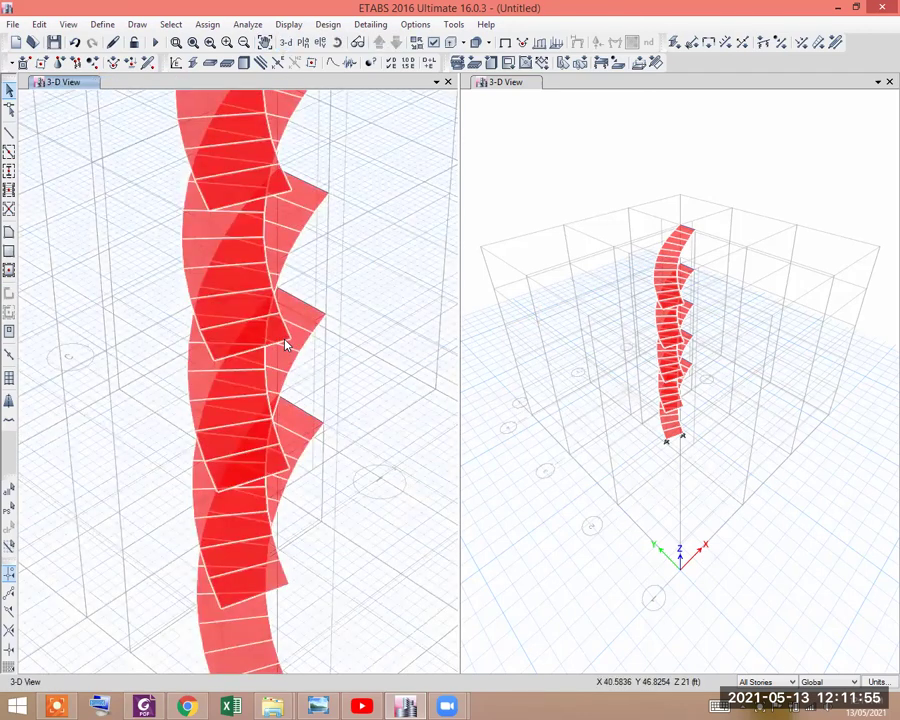
scroll(287, 372, "down", 6)
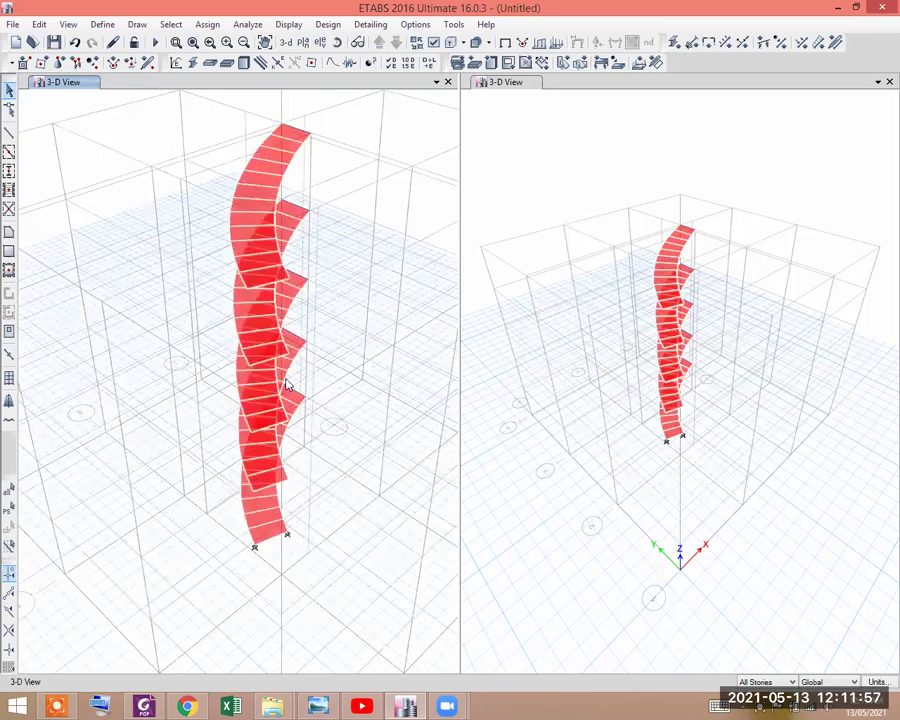
scroll(283, 338, "up", 5)
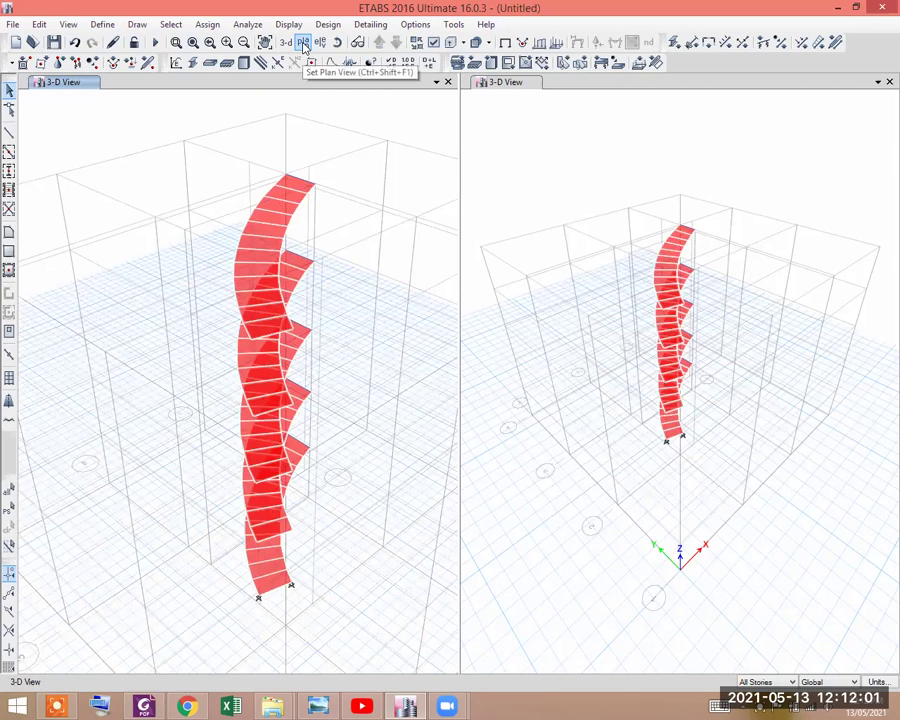
Step: In the Story4 plan, place a reference point from grid point B-2 with a plan offset X of 96 in
left_click(304, 46)
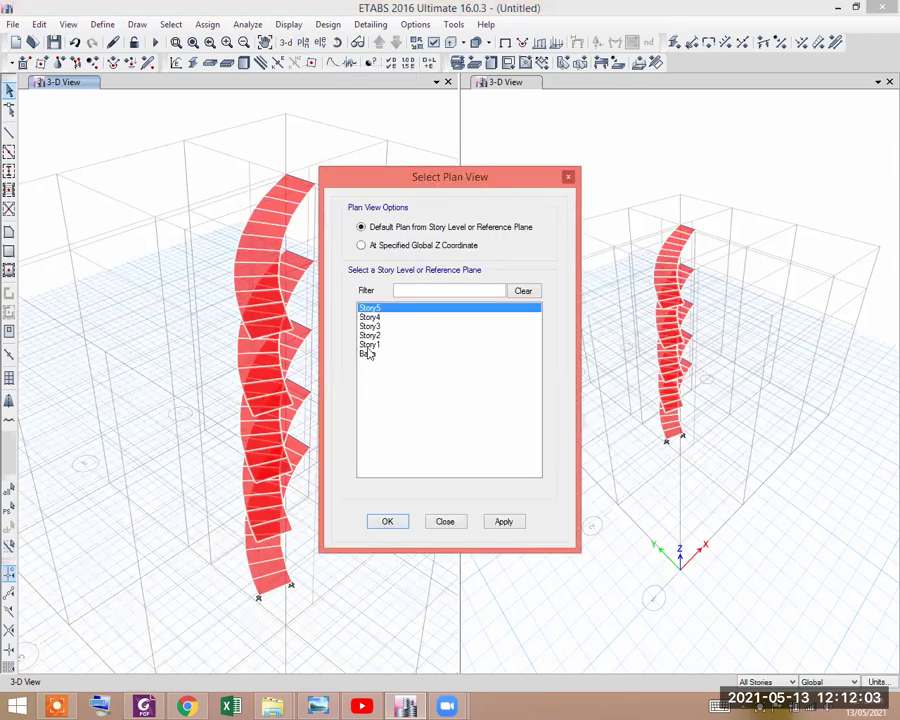
left_click(377, 317)
left_click(390, 520)
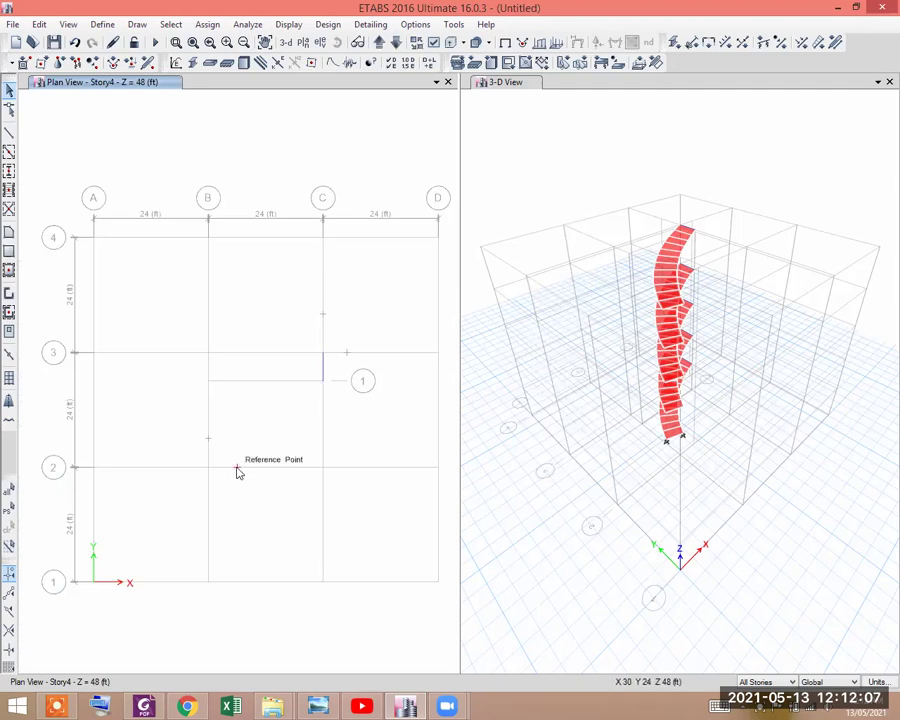
left_click(138, 25)
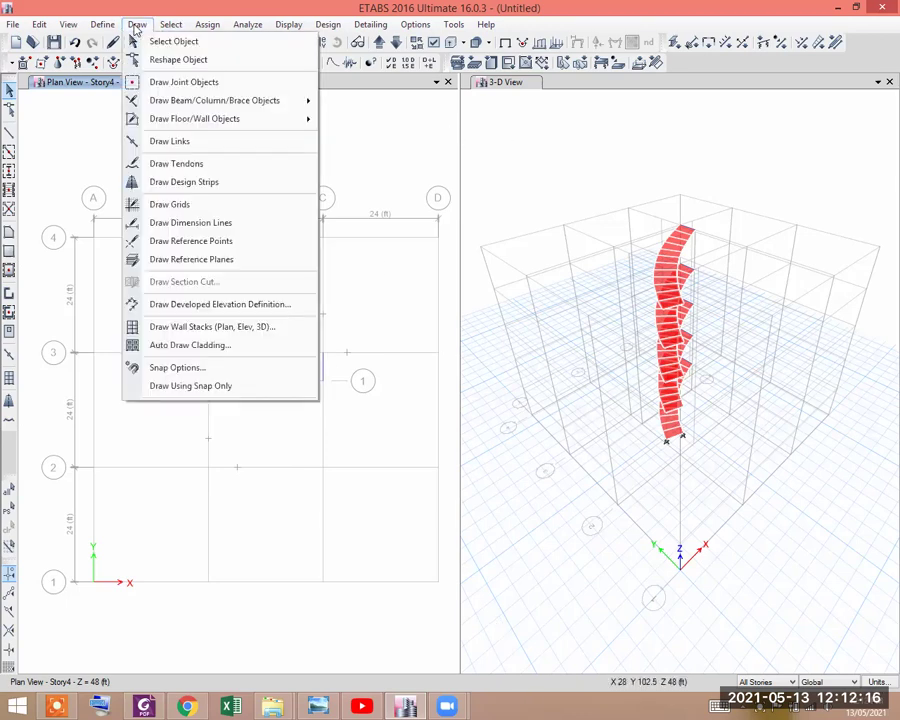
left_click(165, 243)
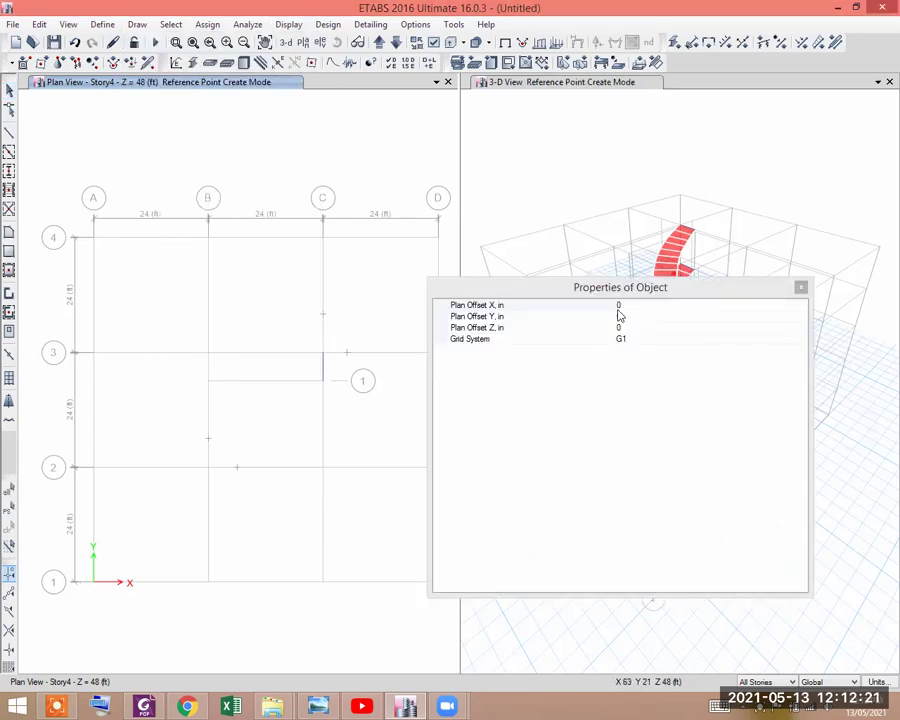
left_click(534, 318)
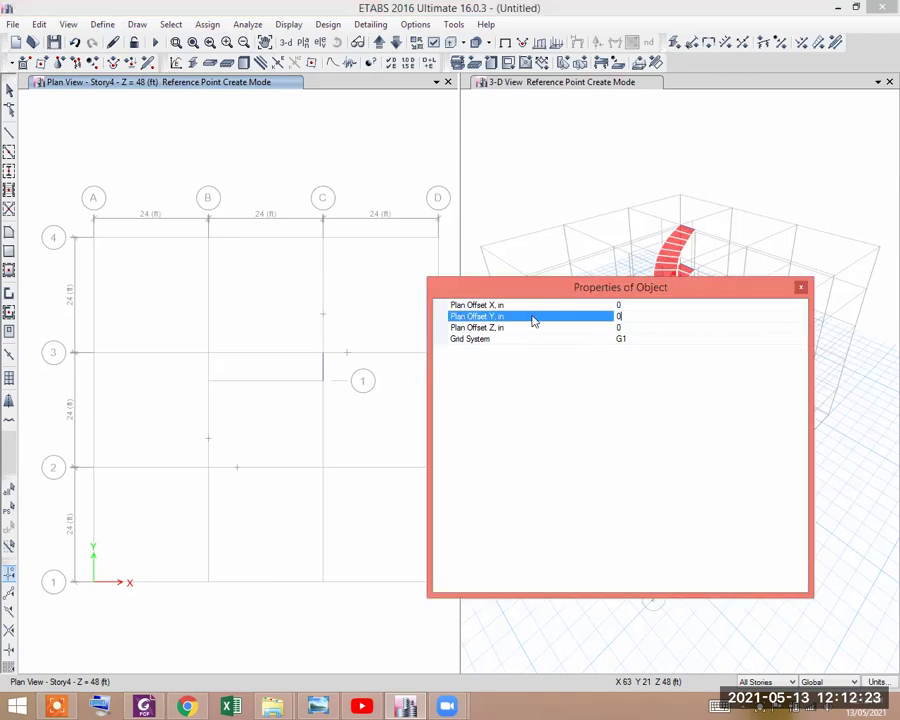
key("BackSpace")
left_click(558, 305)
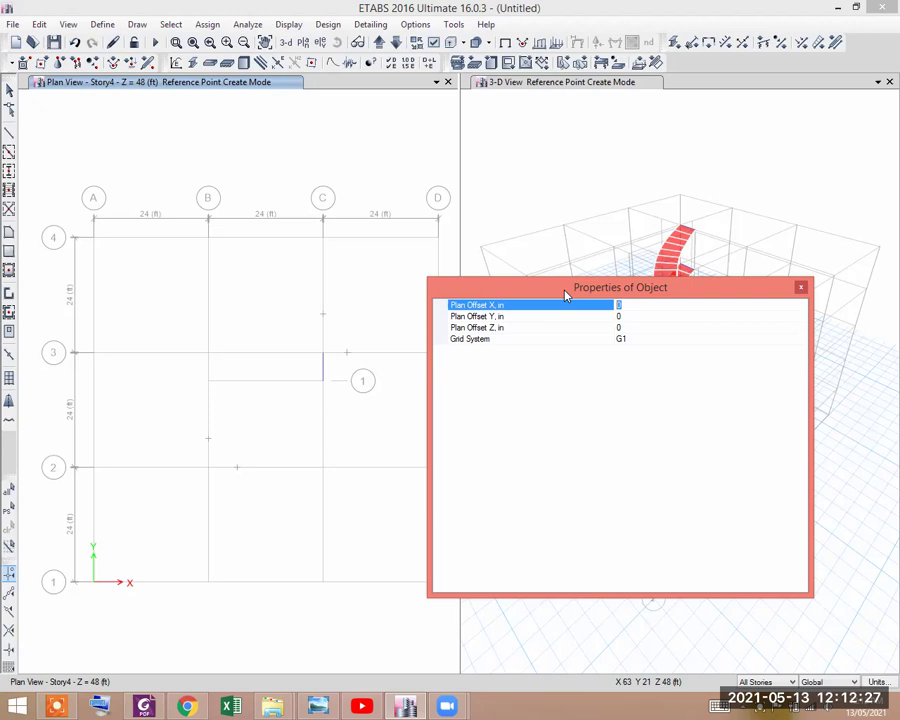
type("5")
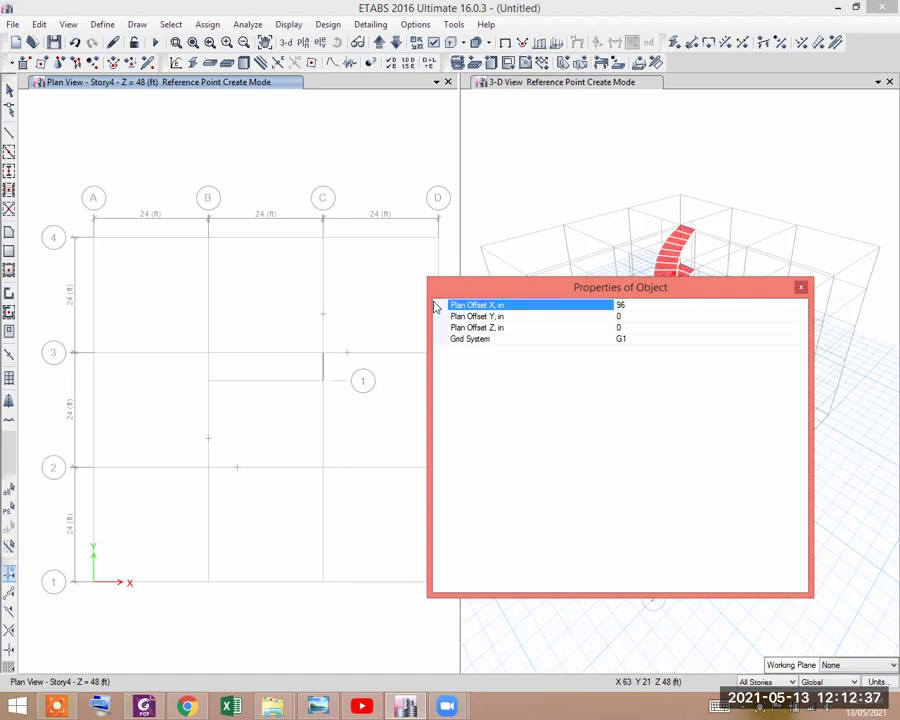
left_click(209, 469)
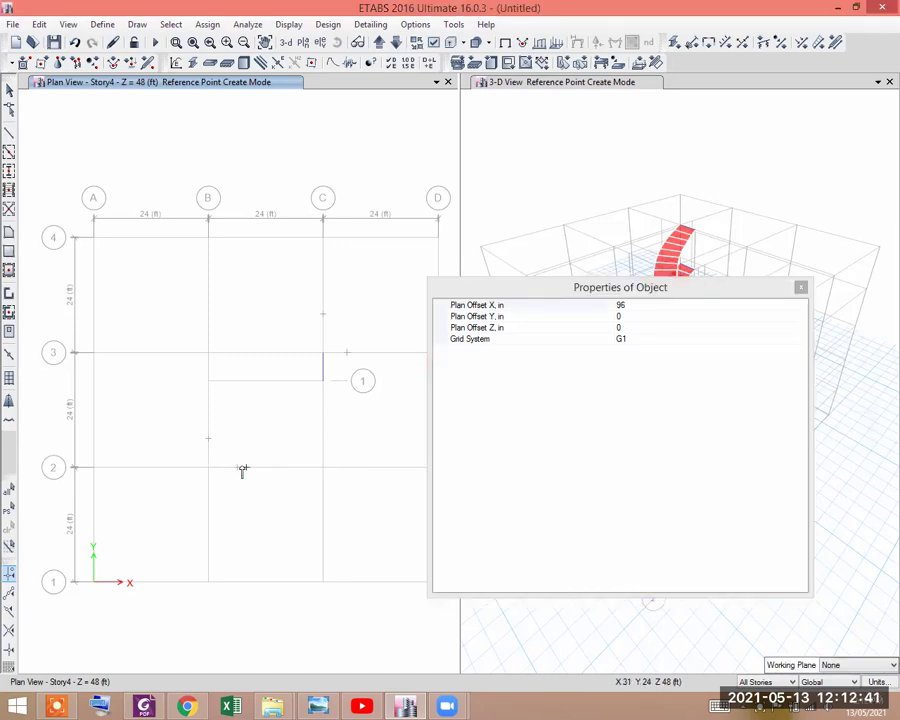
left_click(800, 287)
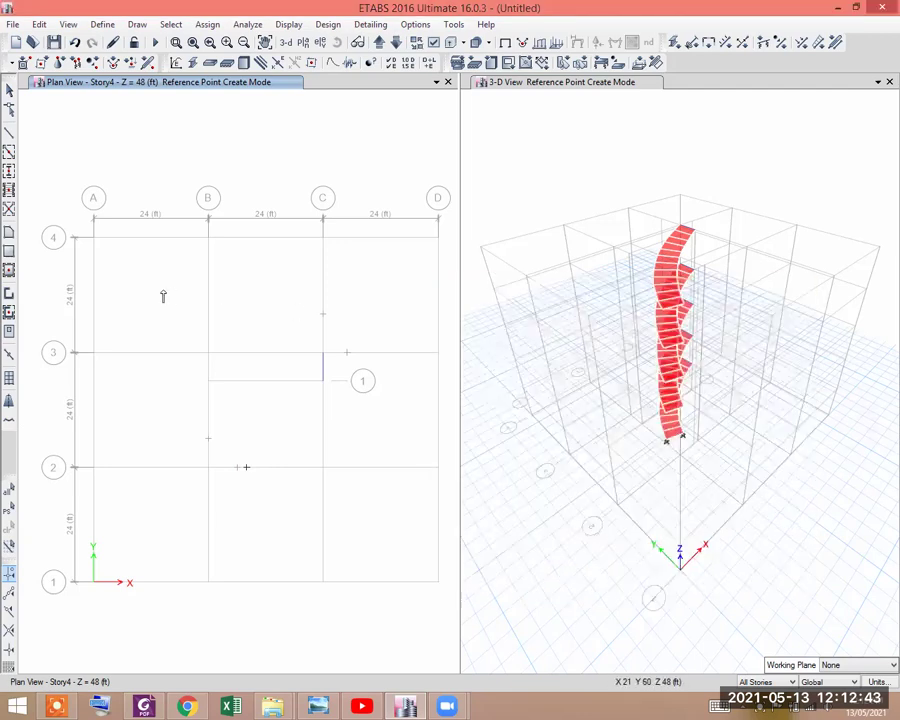
Step: Draw a rectangular Slab1 floor on all stories from grid point B-3 to the new reference point on grid 2
left_click(7, 177)
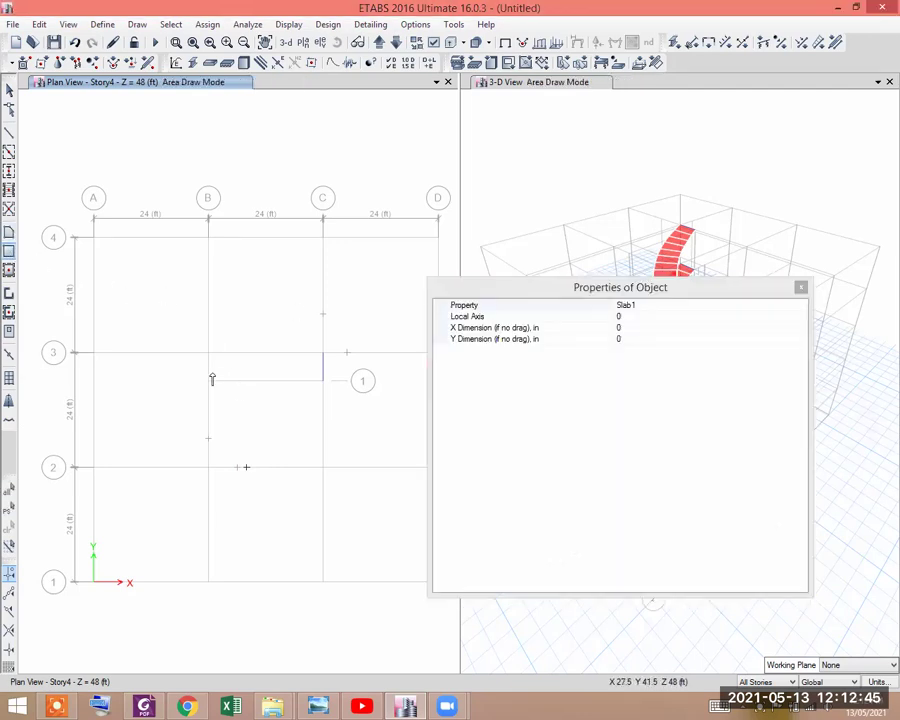
left_click_drag(208, 353, 246, 472)
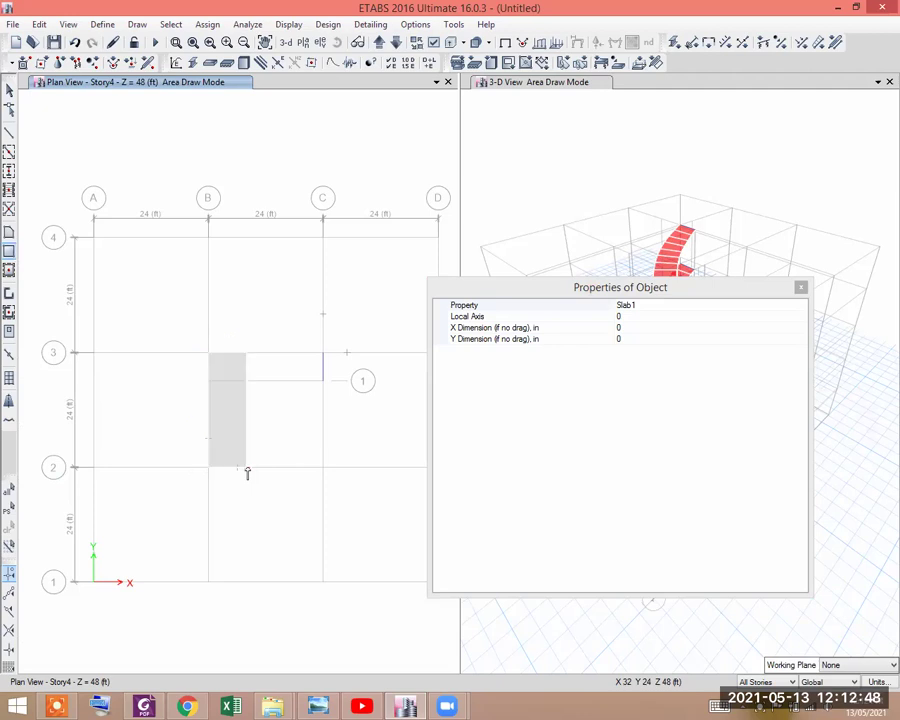
left_click(801, 289)
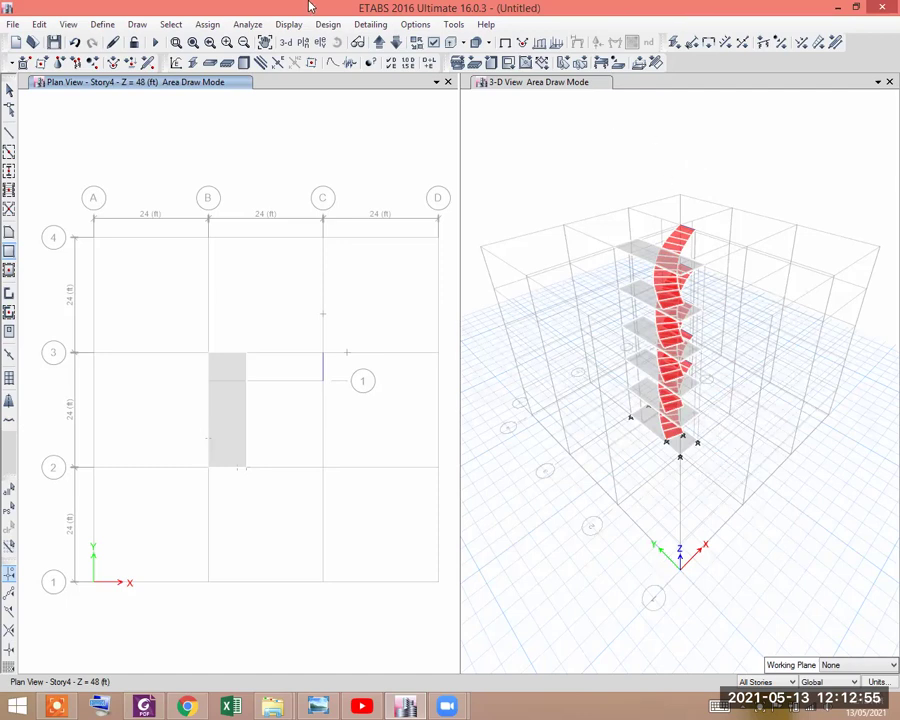
Step: Switch the Story4 plan window to a 3-D view of the building
left_click(68, 24)
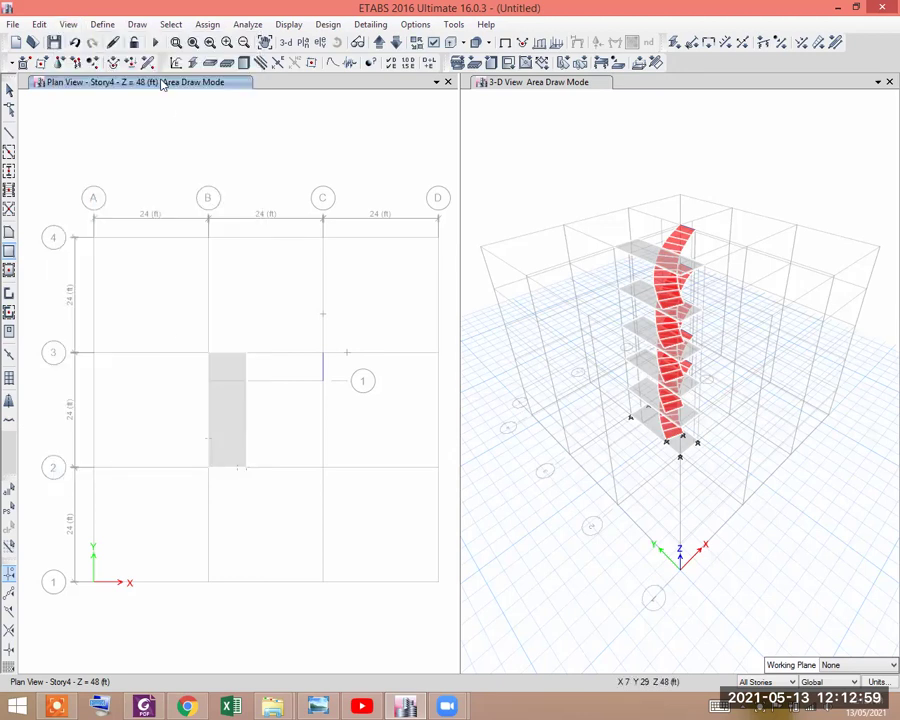
left_click(67, 24)
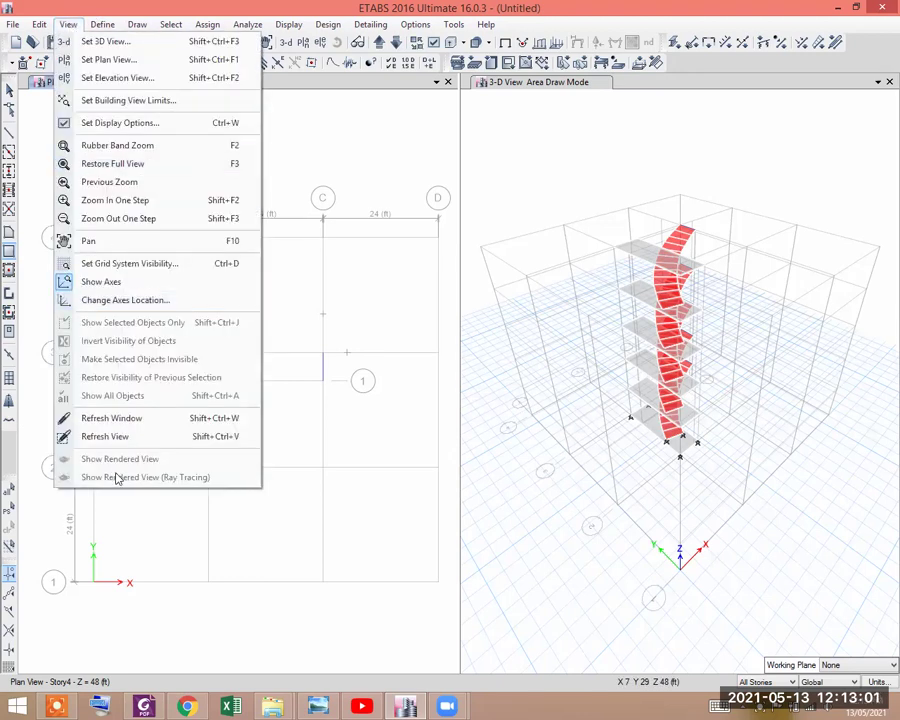
left_click(336, 190)
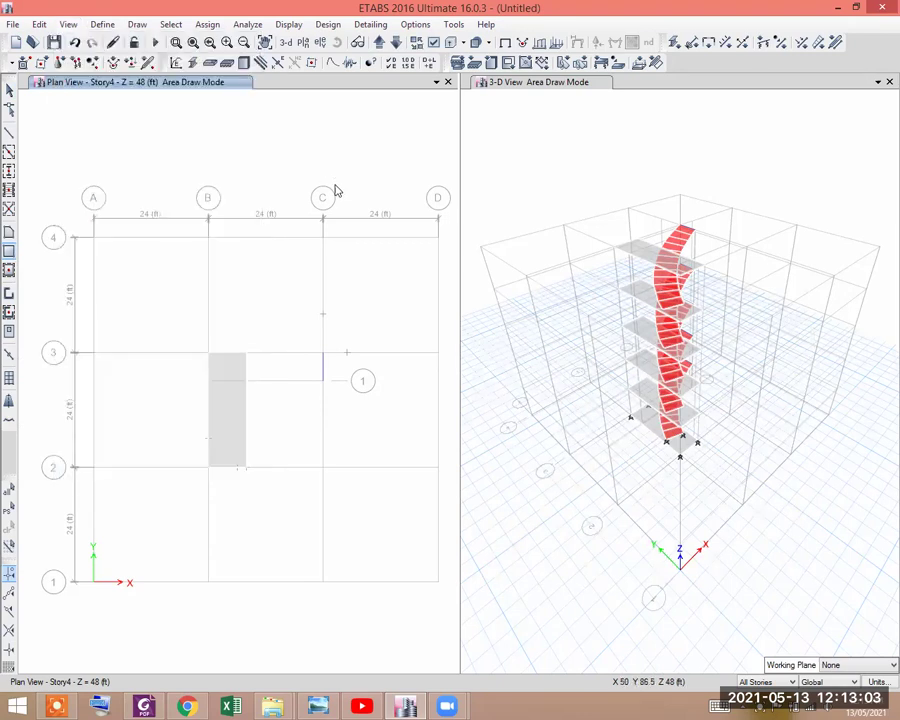
left_click(287, 43)
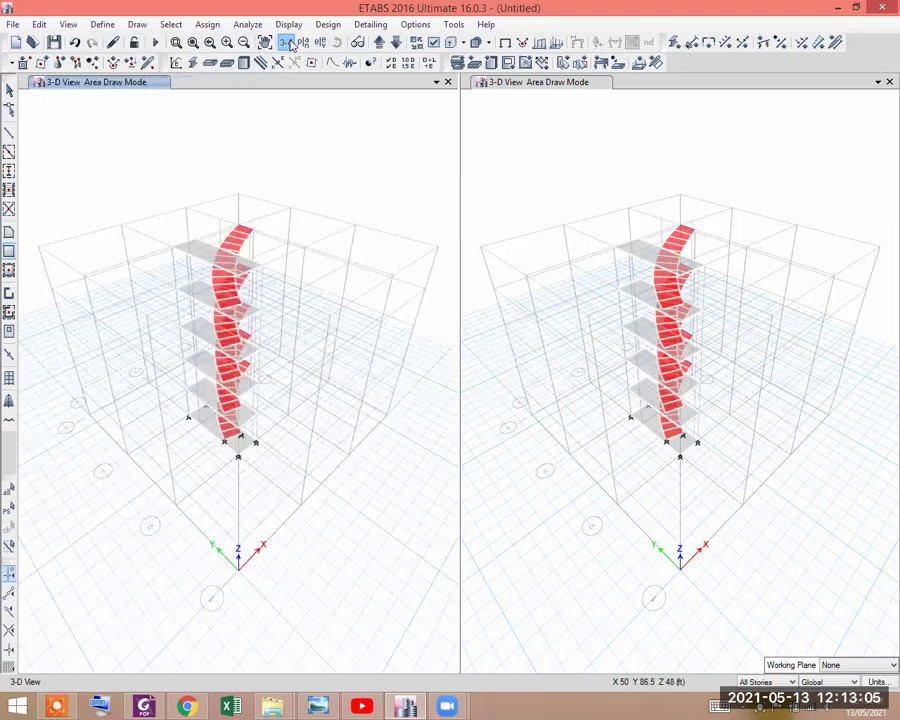
Step: Examine the curved ramp shells and the landing slabs on all stories up close in 3-D, and leave area draw mode
scroll(237, 293, "up", 3)
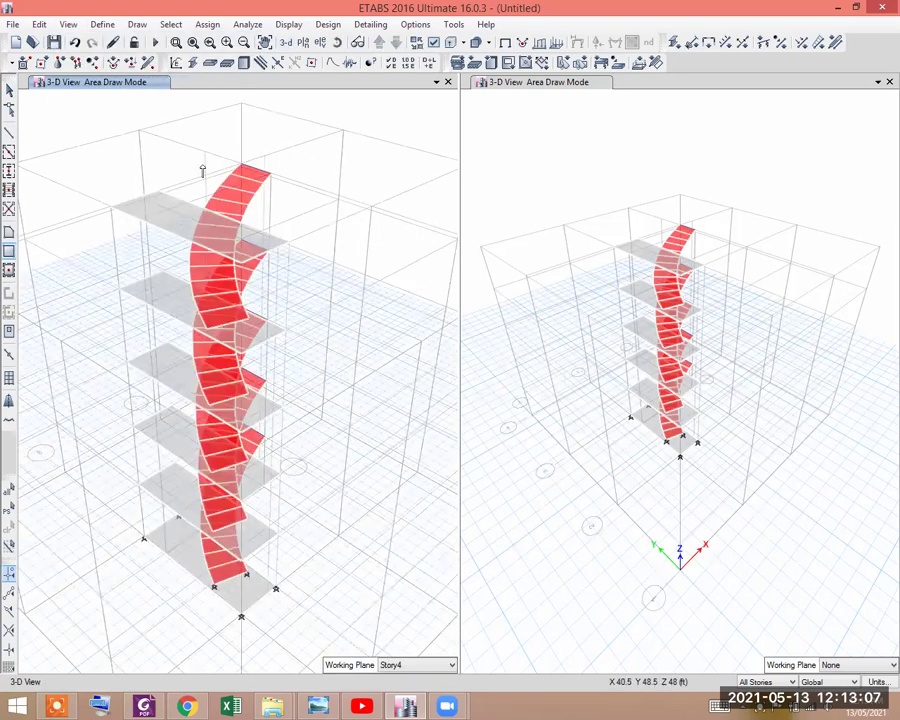
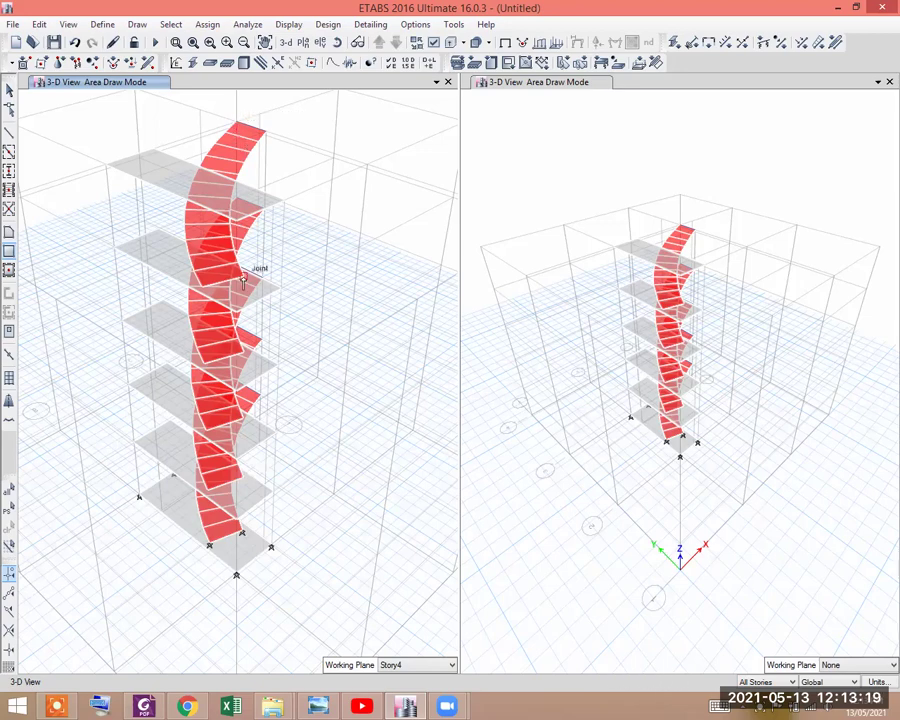
scroll(242, 285, "up", 2)
scroll(242, 288, "down", 2)
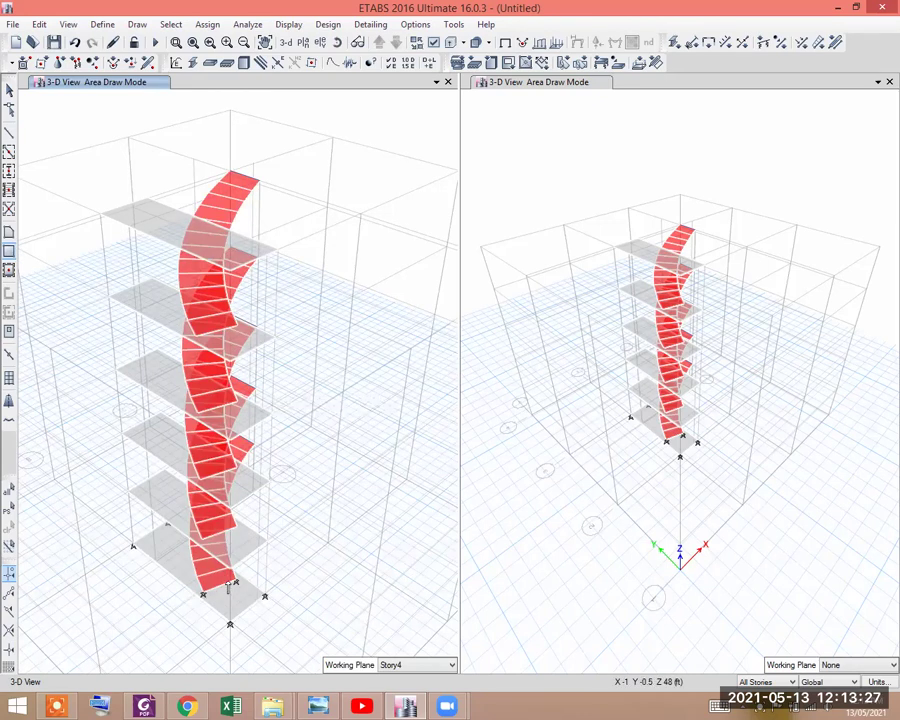
scroll(232, 588, "up", 2)
scroll(230, 575, "down", 2)
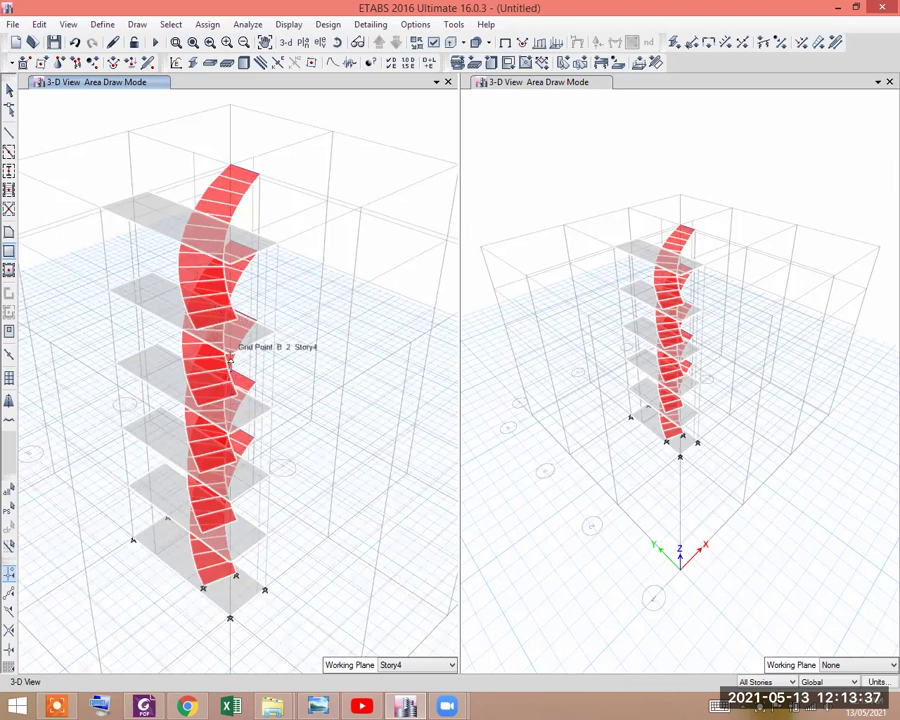
scroll(232, 376, "down", 3)
scroll(209, 311, "up", 3)
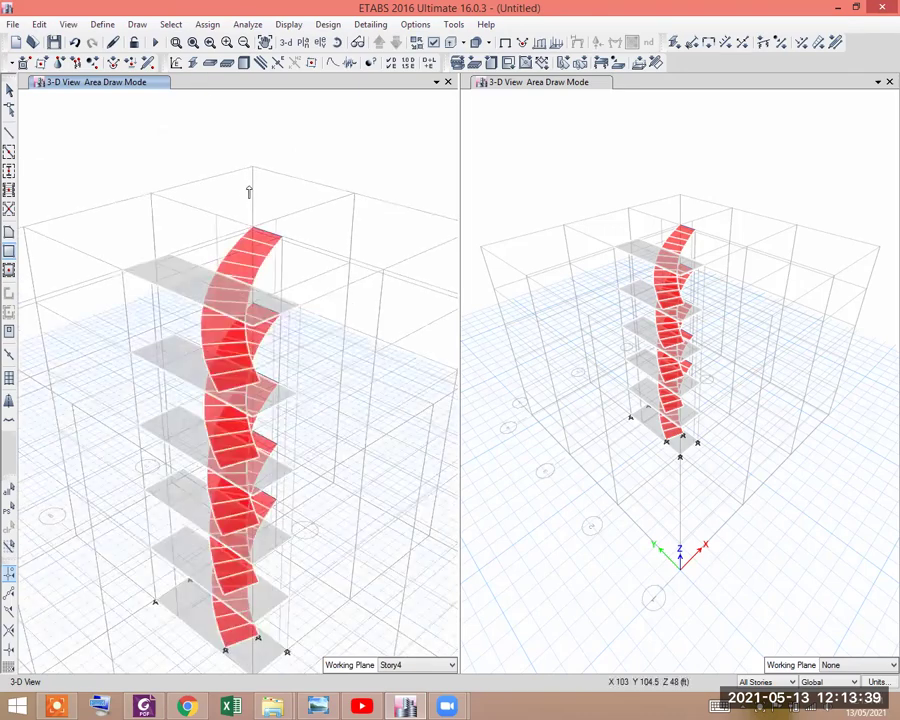
scroll(250, 212, "down", 3)
scroll(254, 198, "up", 3)
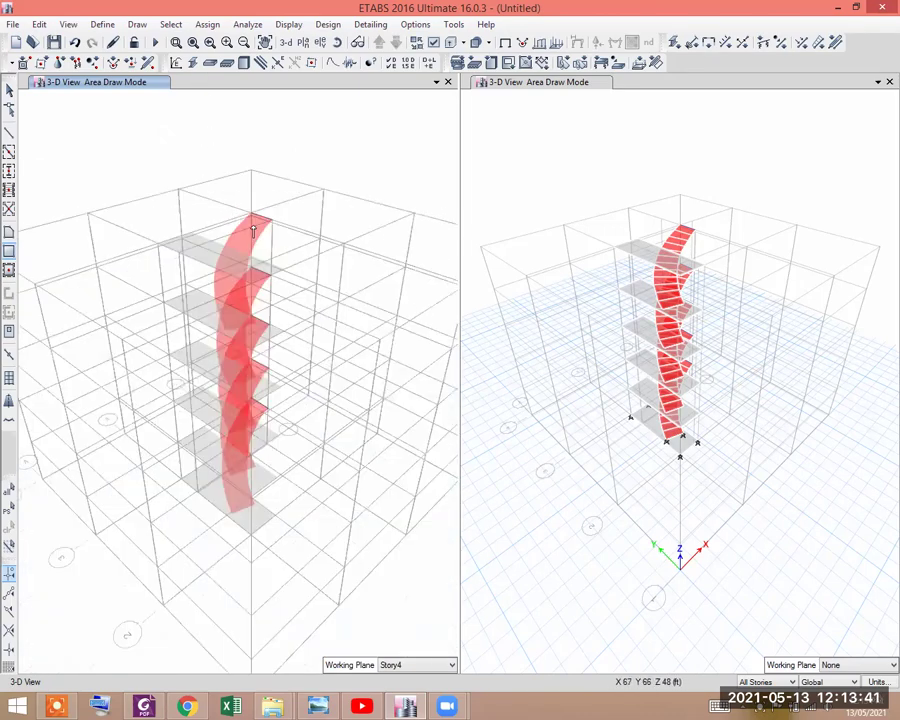
key("Escape")
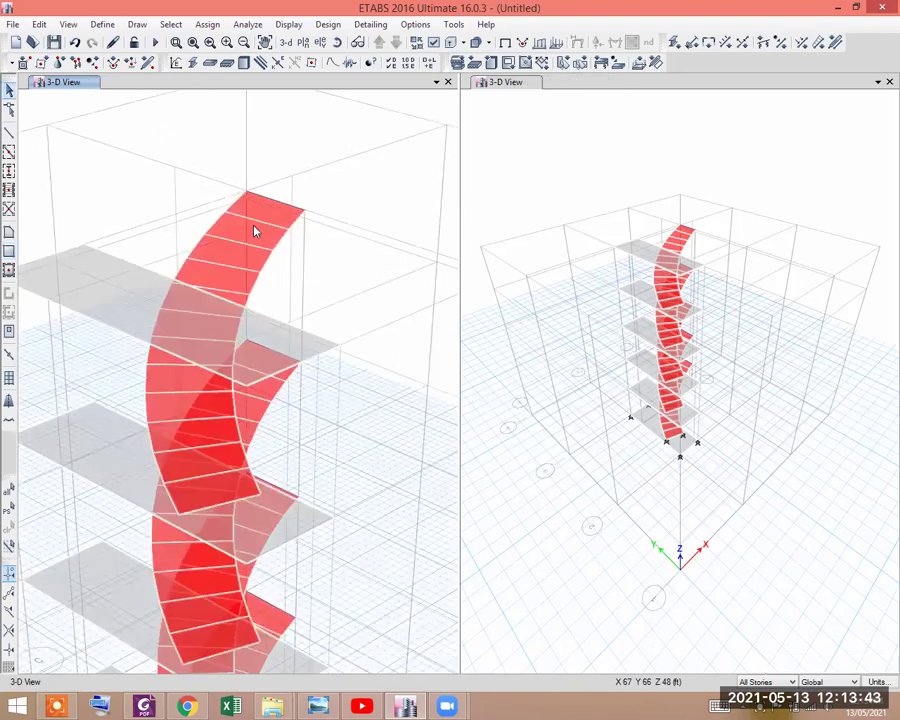
scroll(257, 233, "down", 2)
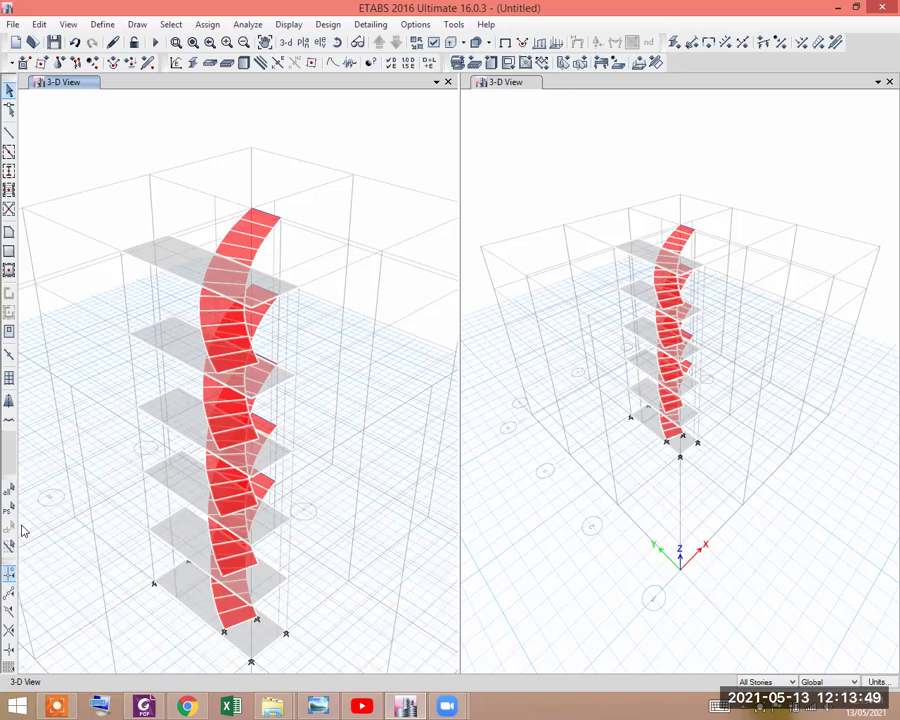
Step: Select all objects in the model and review the frame auto mesh options
left_click(8, 490)
scroll(265, 400, "down", 2)
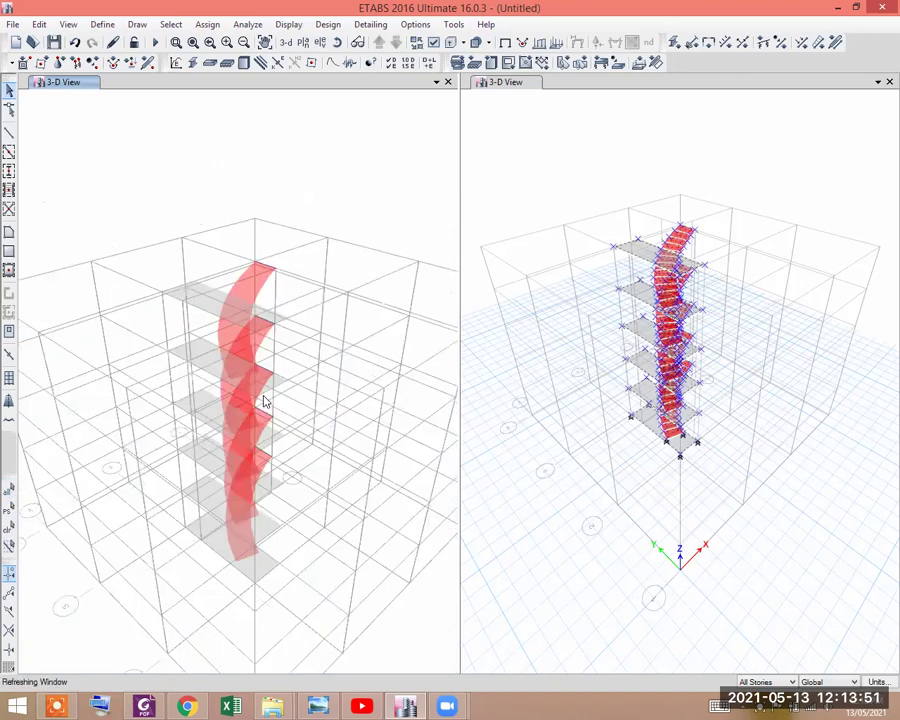
scroll(267, 398, "up", 3)
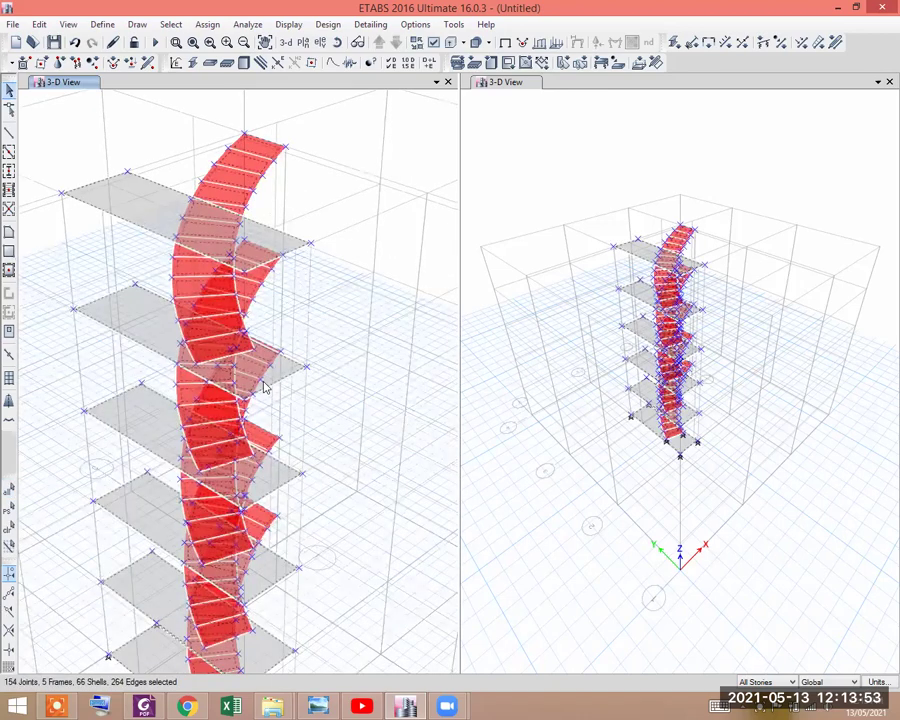
scroll(267, 400, "down", 3)
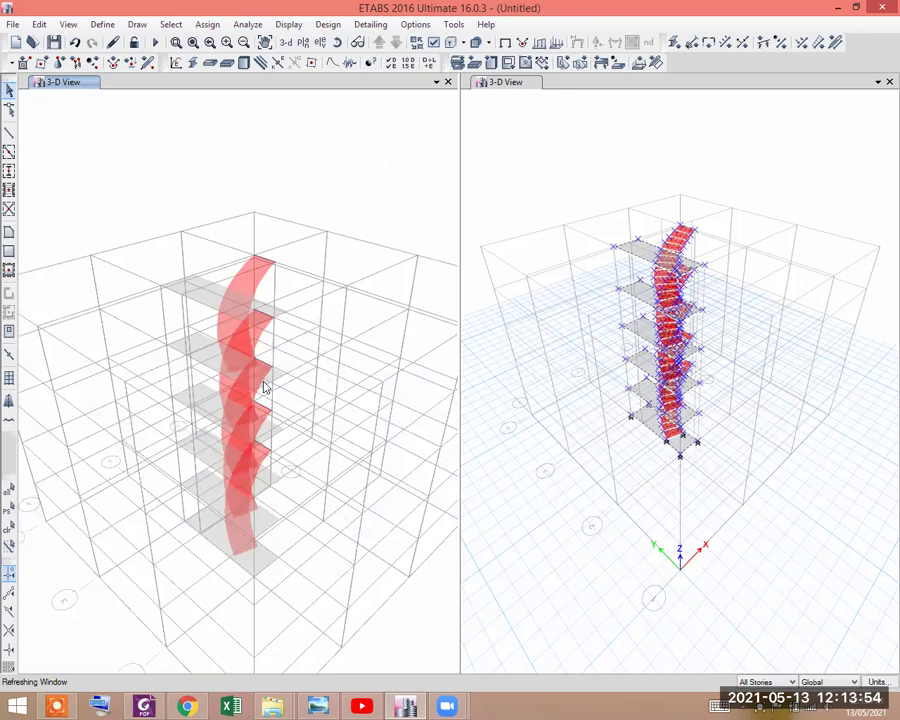
left_click(204, 24)
mouse_move(242, 47)
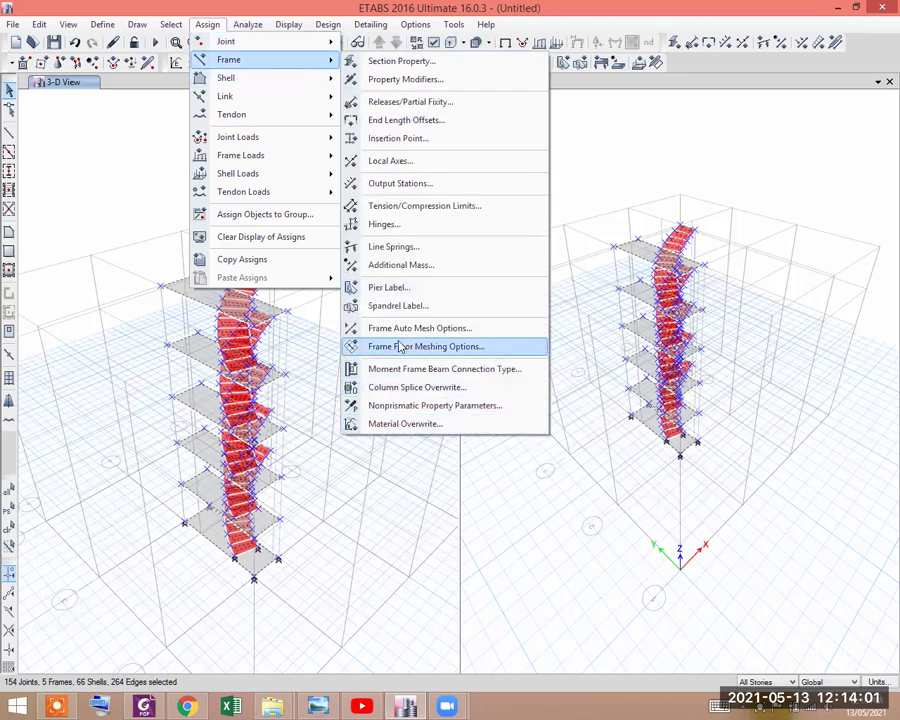
left_click(405, 328)
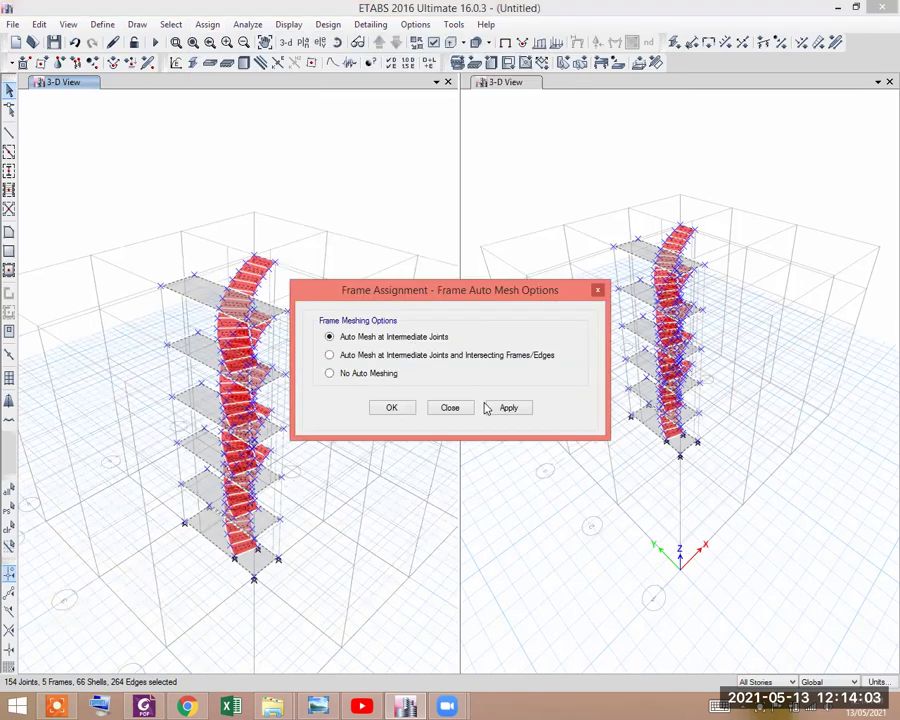
key("Return")
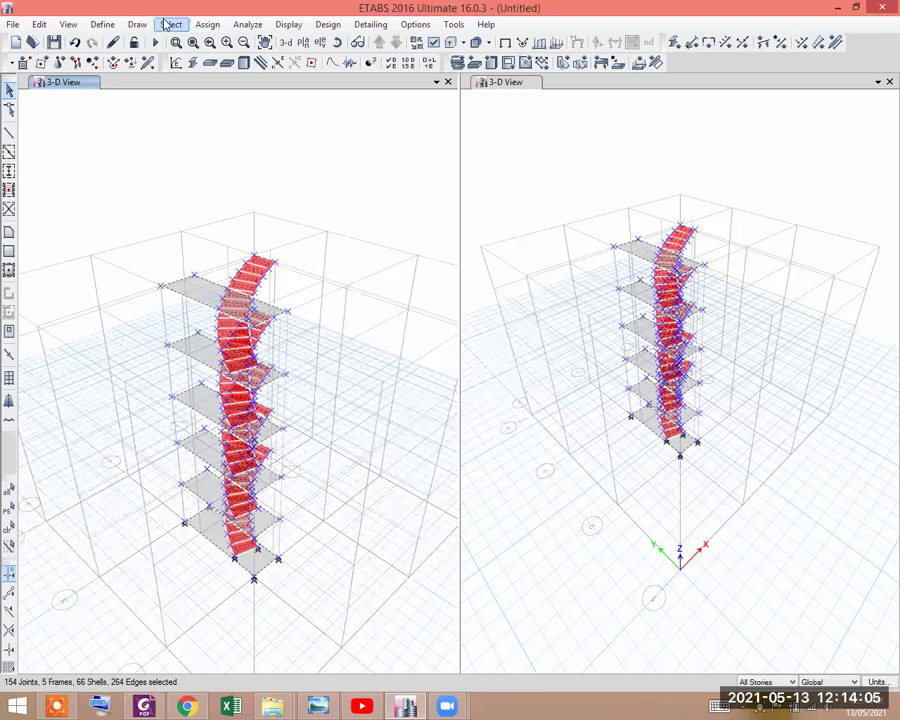
Step: Assign floor auto meshing to the selected shells with Auto Cookie Cut, meshing at visible grids and a maximum element size of 48 in
left_click(207, 24)
mouse_move(226, 77)
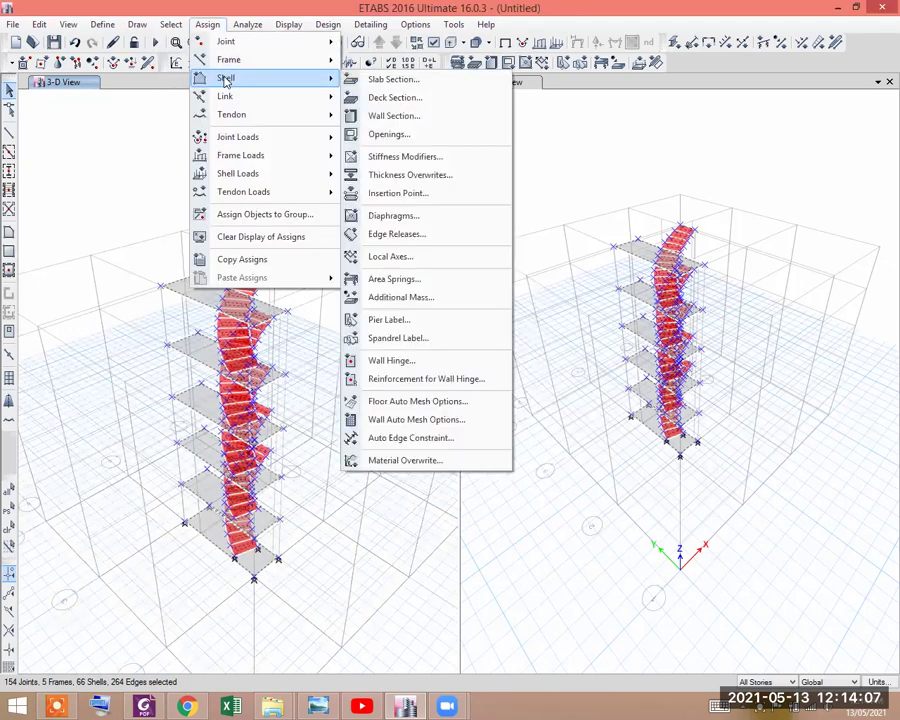
left_click(422, 405)
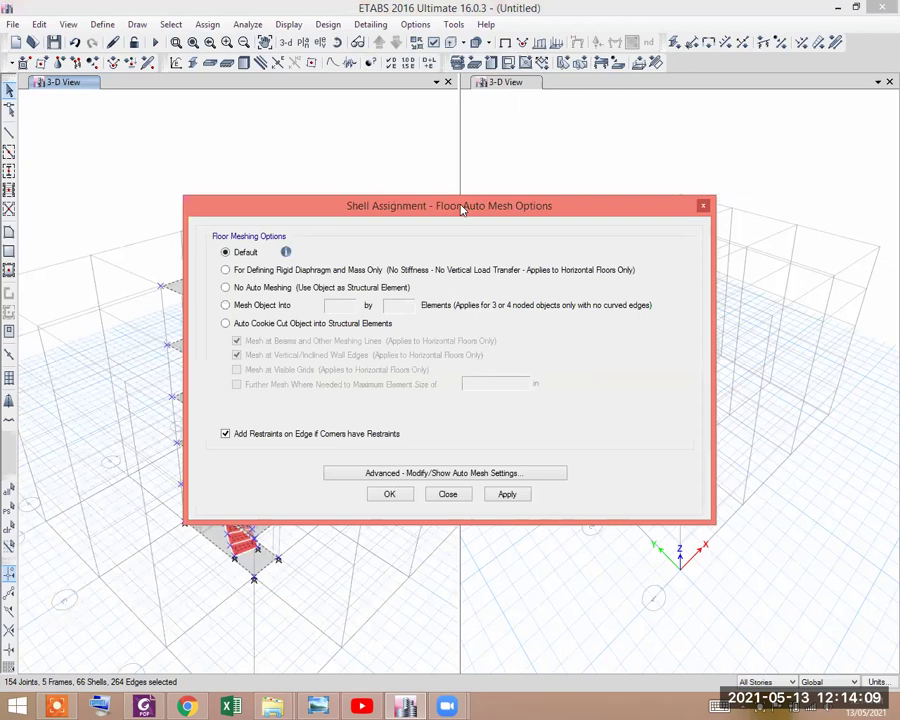
left_click(358, 262)
left_click(358, 280)
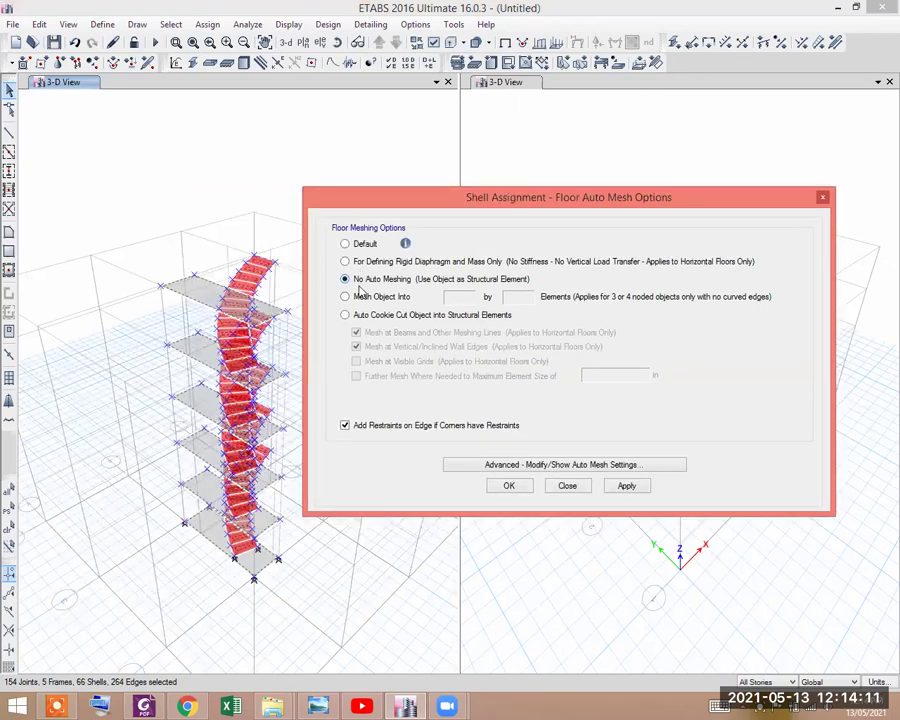
left_click(357, 297)
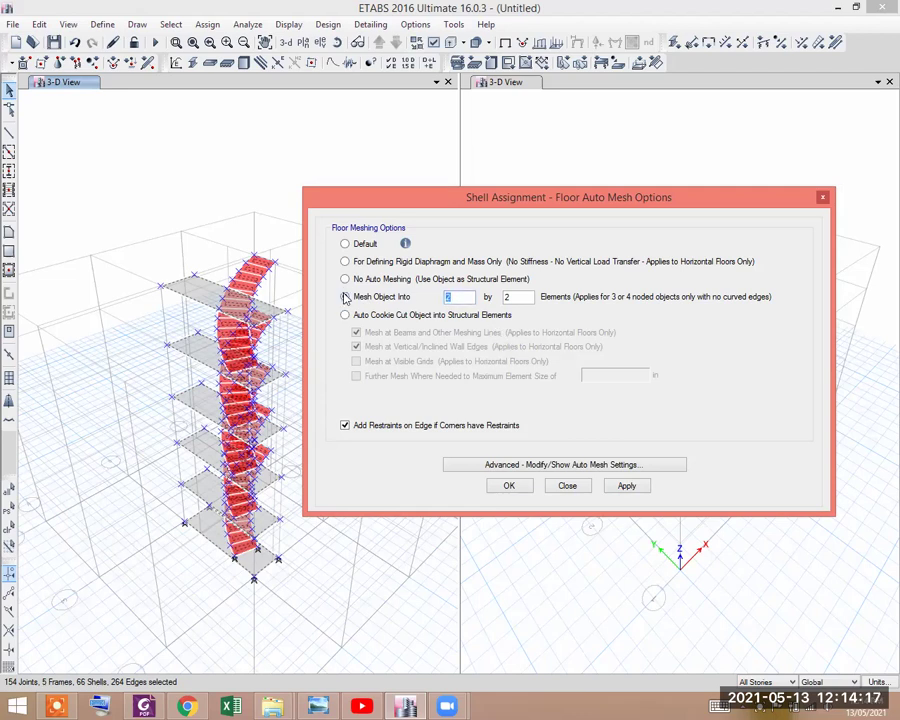
left_click(346, 315)
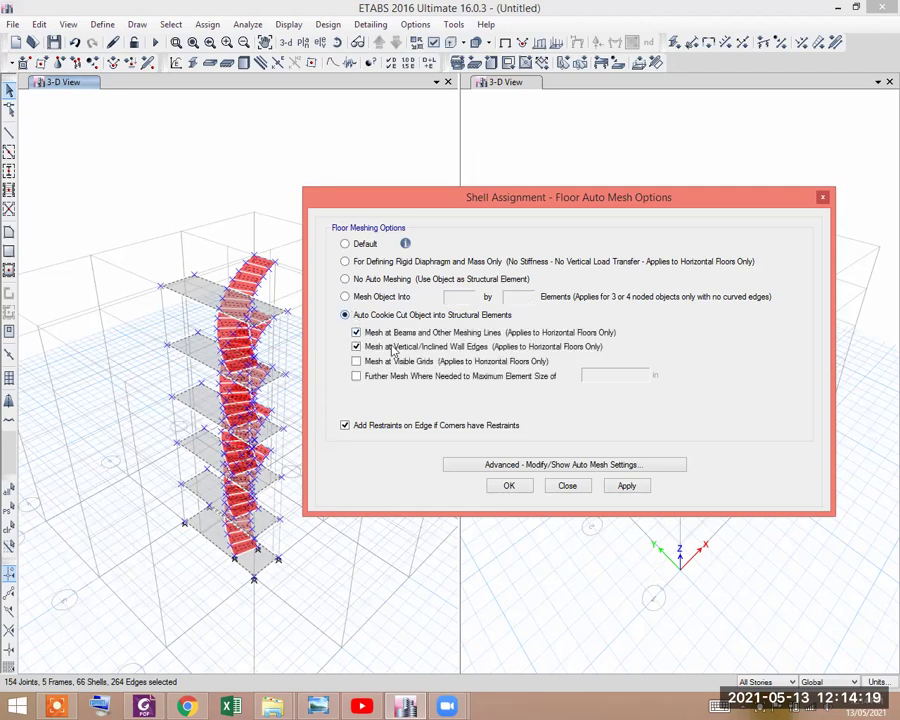
left_click(356, 361)
left_click(356, 376)
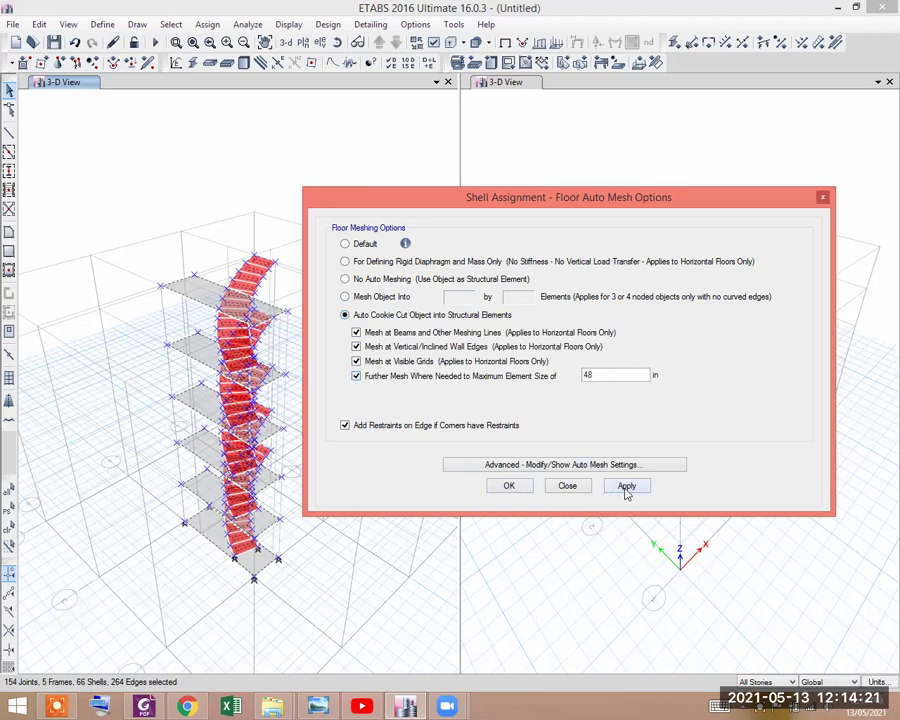
left_click(626, 486)
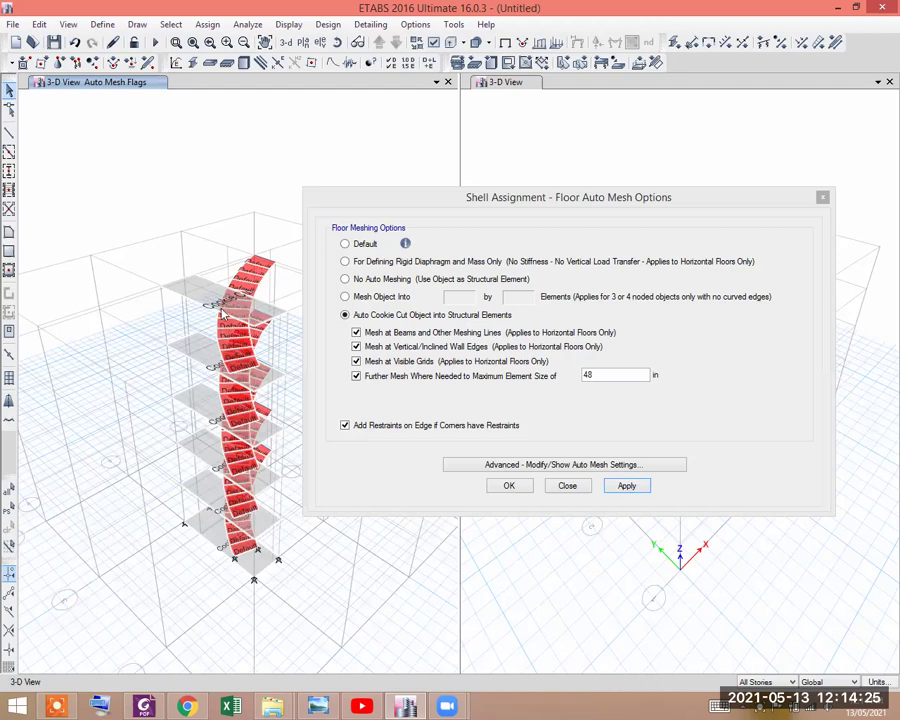
scroll(205, 291, "up", 4)
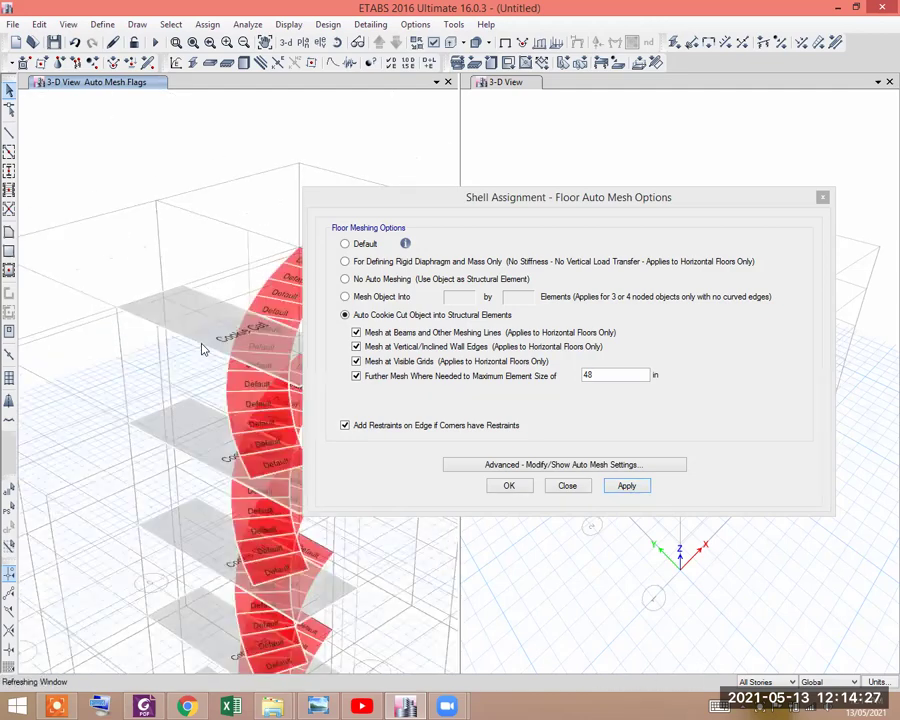
scroll(265, 368, "down", 4)
left_click(510, 486)
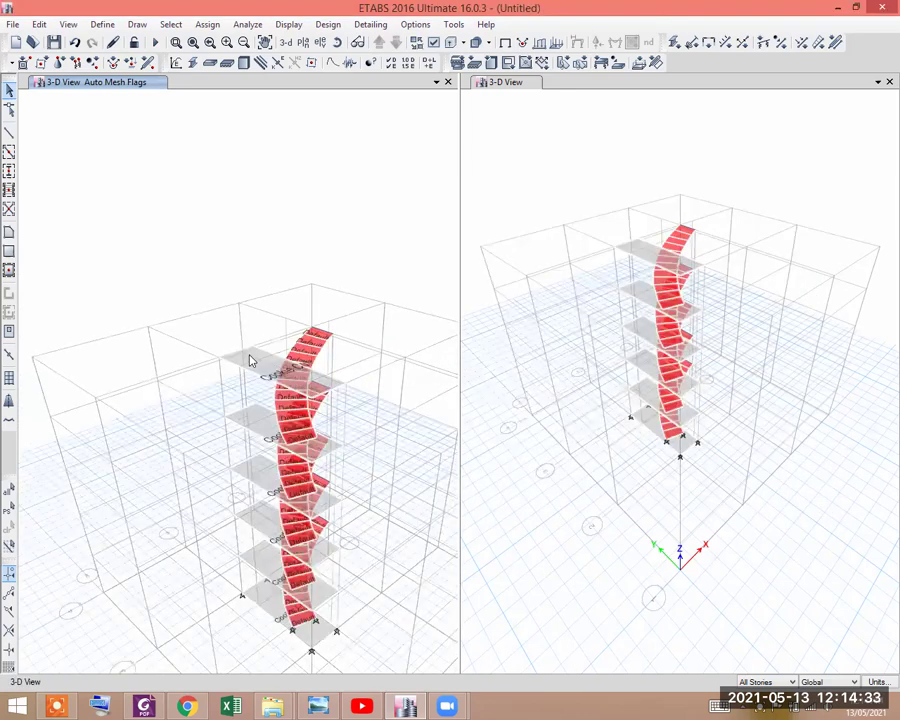
Step: Select all objects and apply a uniform Dead shell load of 45 lb/ft² in the Gravity direction, replacing existing loads
left_click(168, 24)
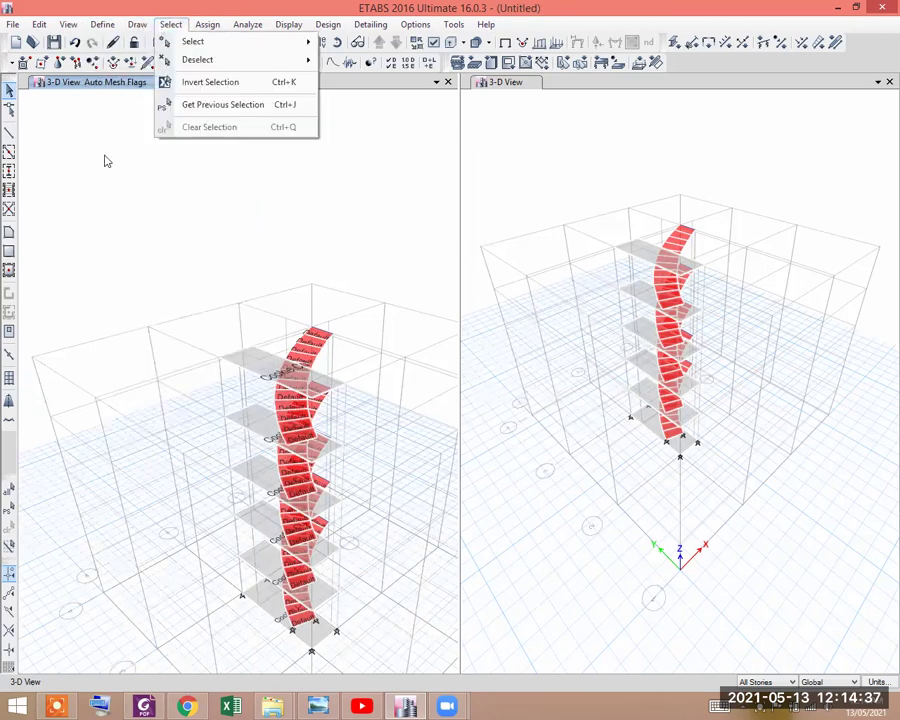
left_click(9, 488)
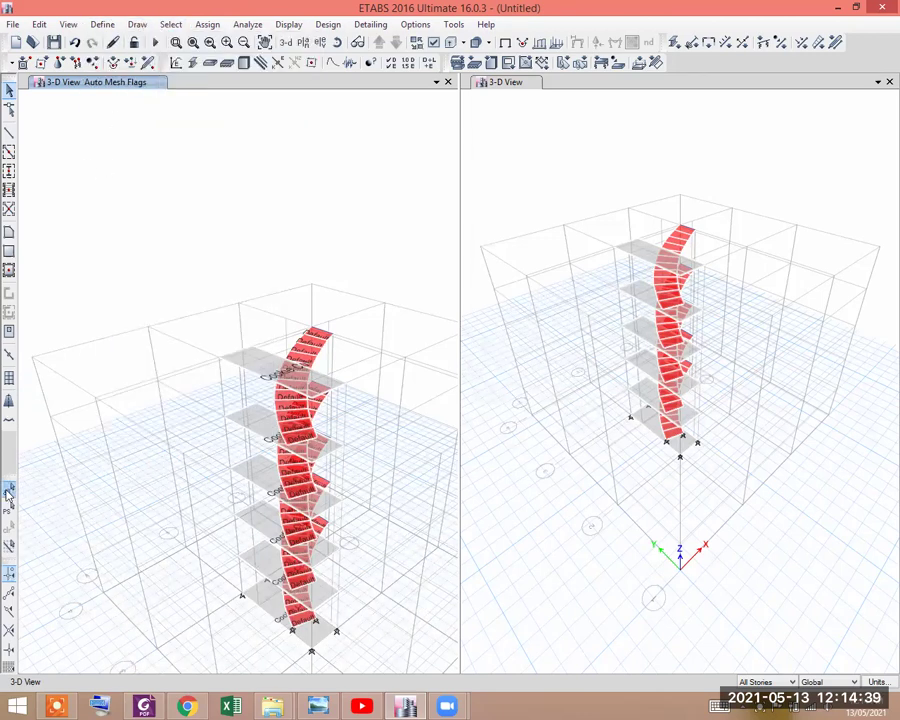
left_click(207, 24)
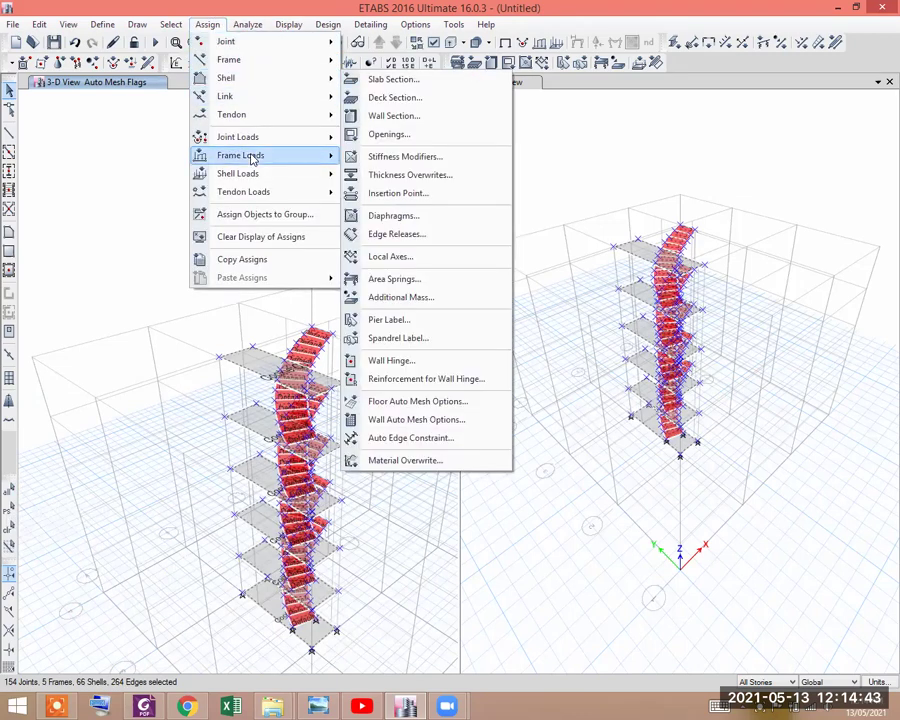
mouse_move(252, 176)
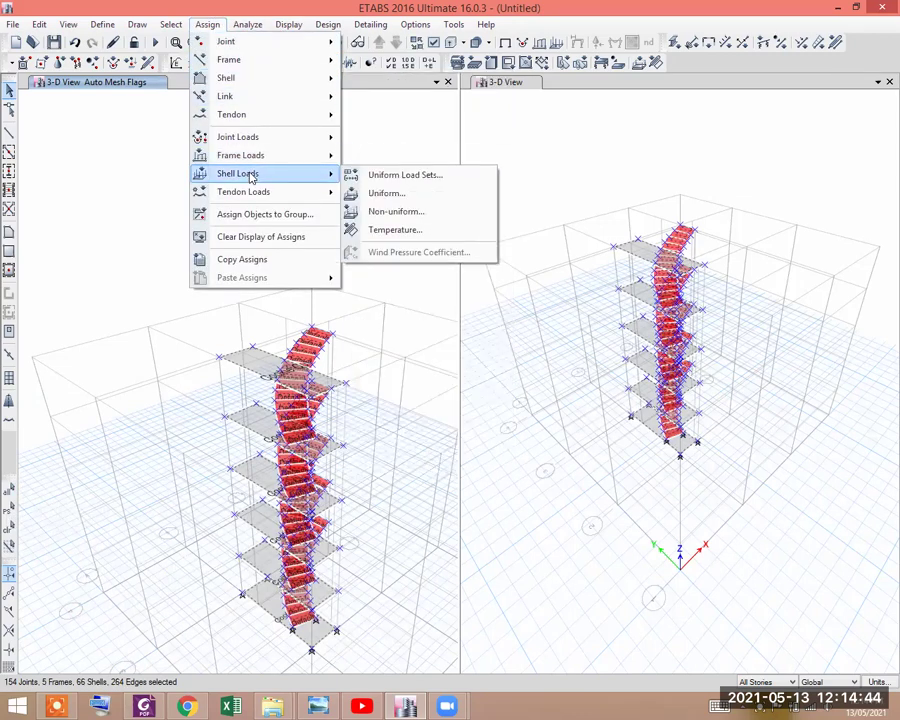
left_click(380, 193)
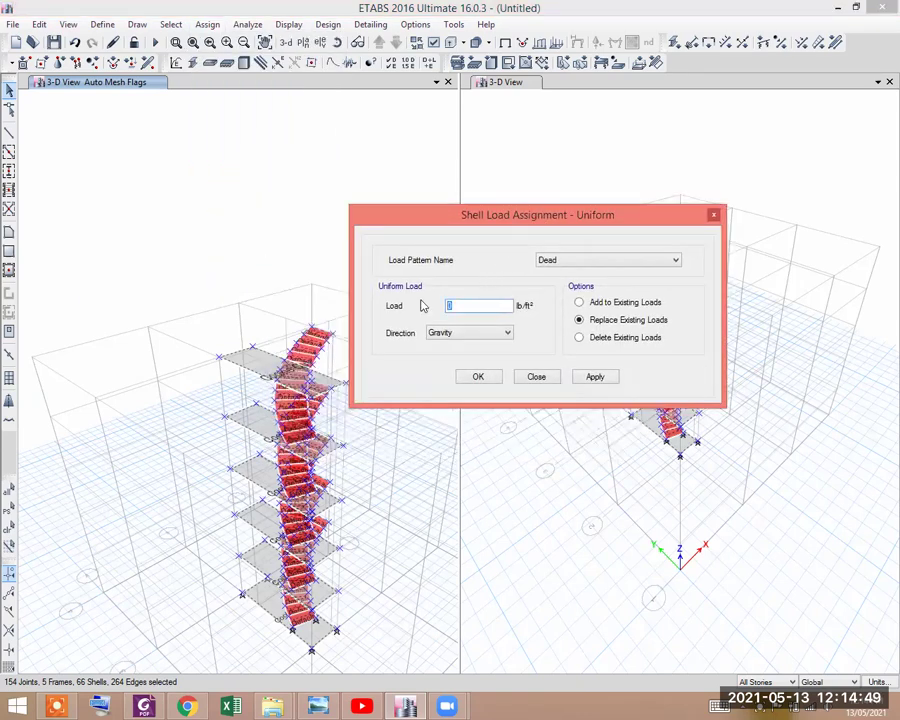
type("5")
left_click(597, 377)
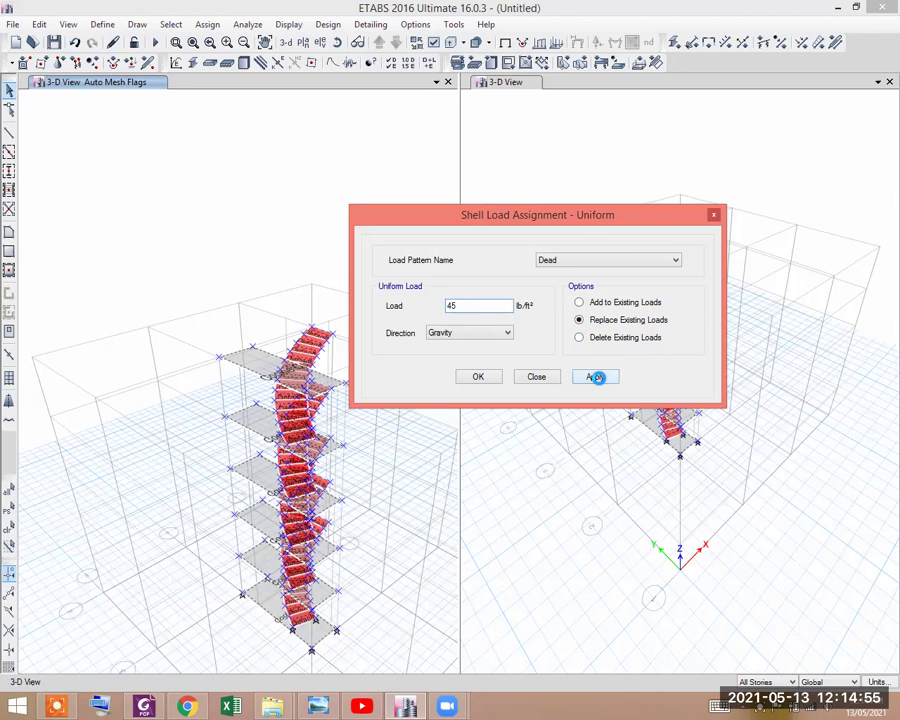
Step: Reselect the previous objects and apply a uniform Live shell load of 100 lb/ft² in the Gravity direction, replacing existing loads
left_click(10, 506)
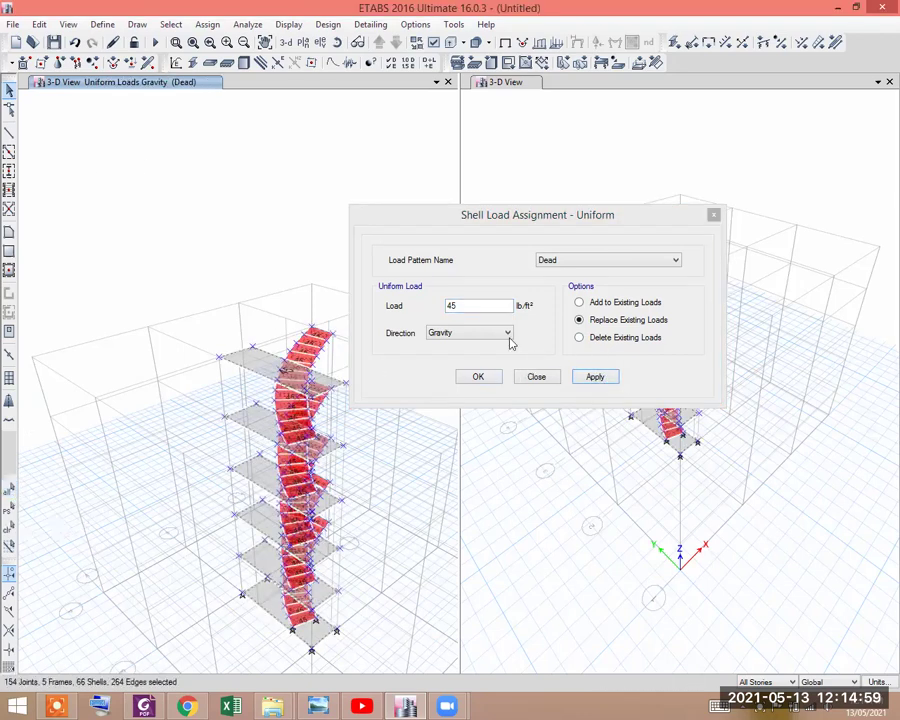
left_click_drag(477, 307, 377, 306)
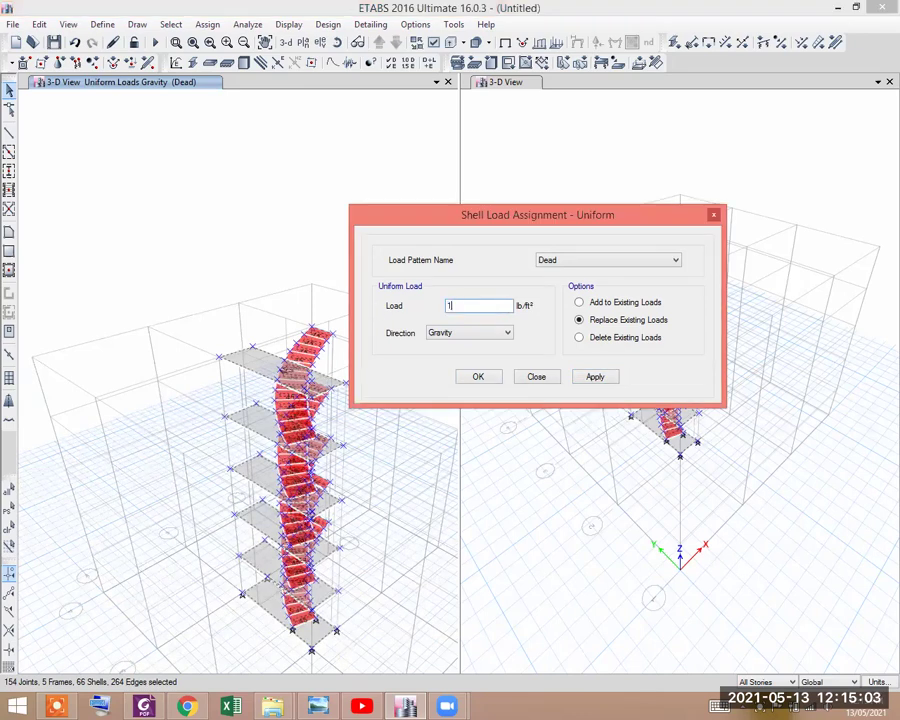
left_click(629, 261)
left_click(583, 283)
left_click(595, 378)
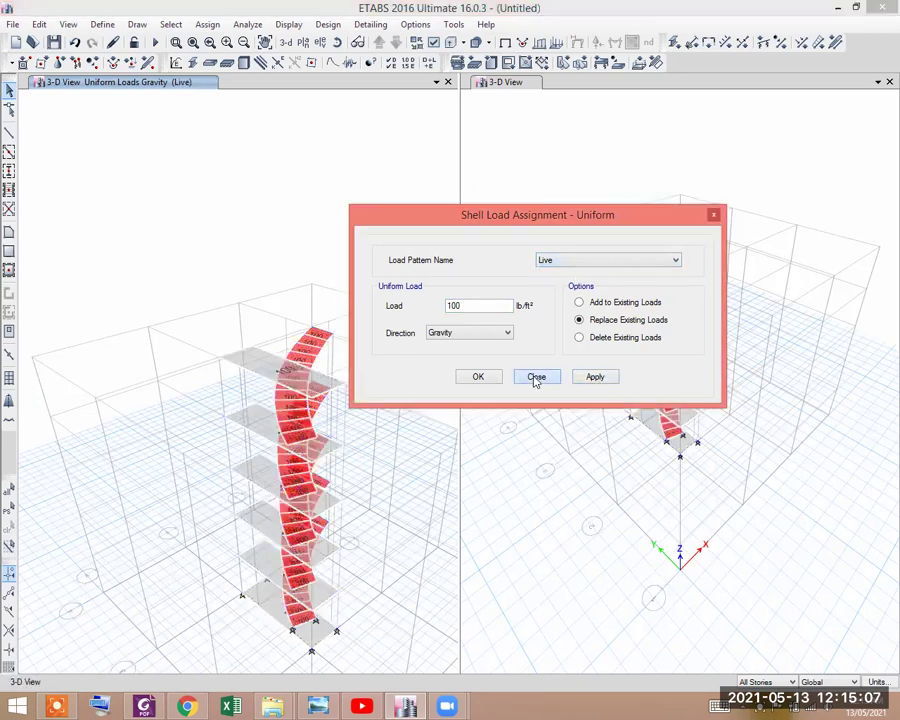
left_click(536, 376)
scroll(300, 335, "up", 2)
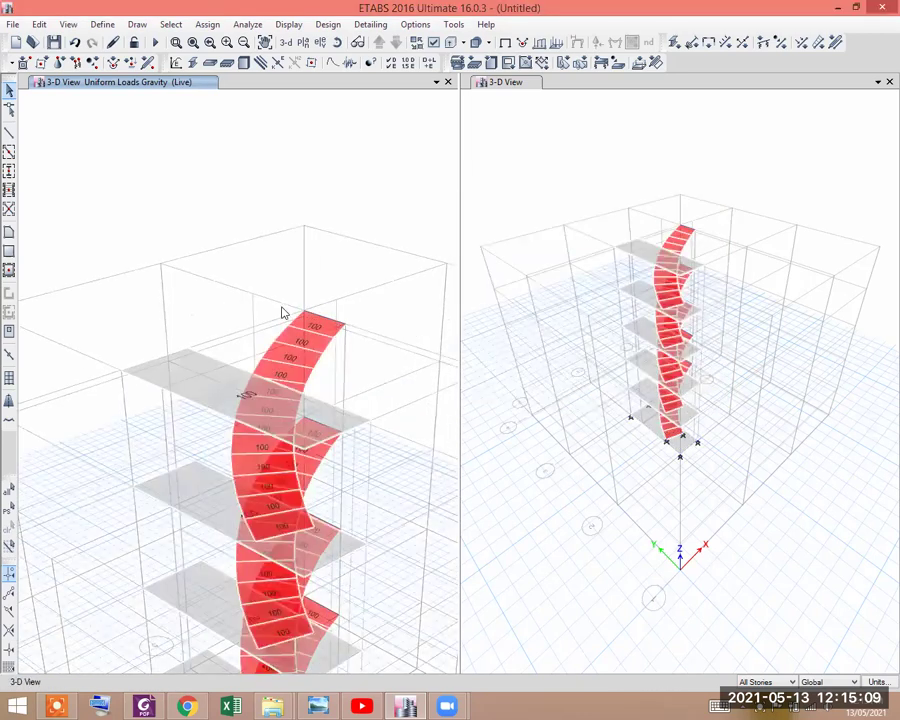
scroll(221, 248, "down", 2)
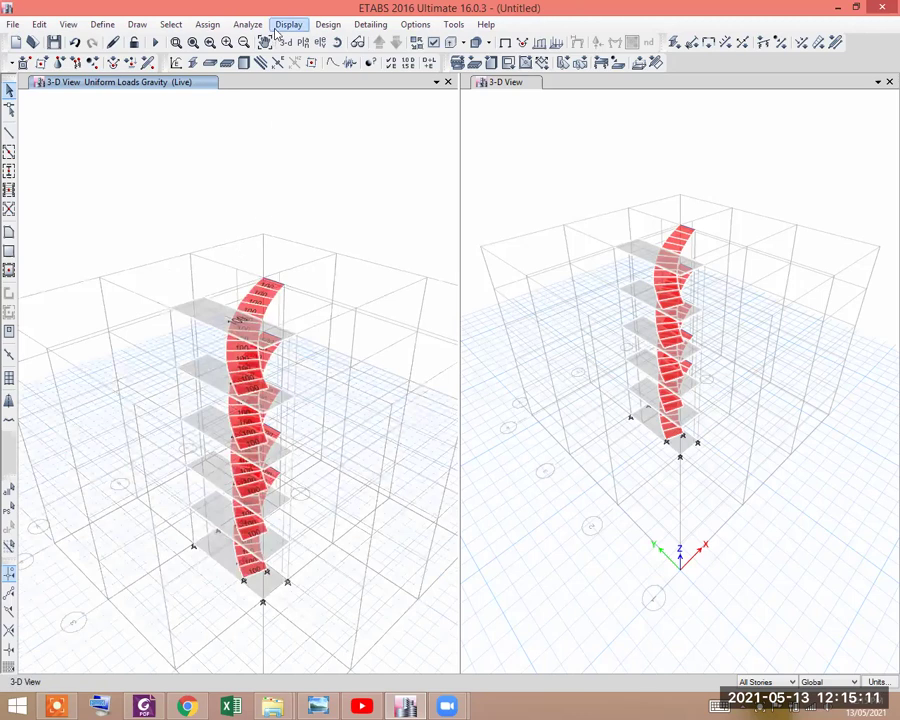
Step: Assign fully fixed restraints to the landing slab corner joints and the ramp's outer end joints on all stories
left_click(208, 24)
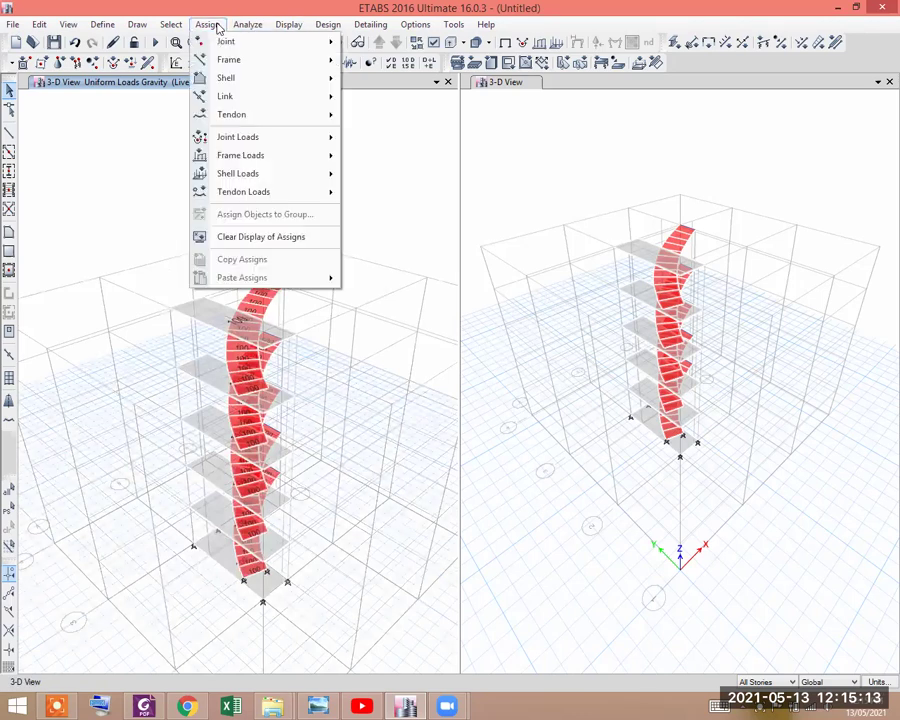
mouse_move(300, 41)
left_click(364, 45)
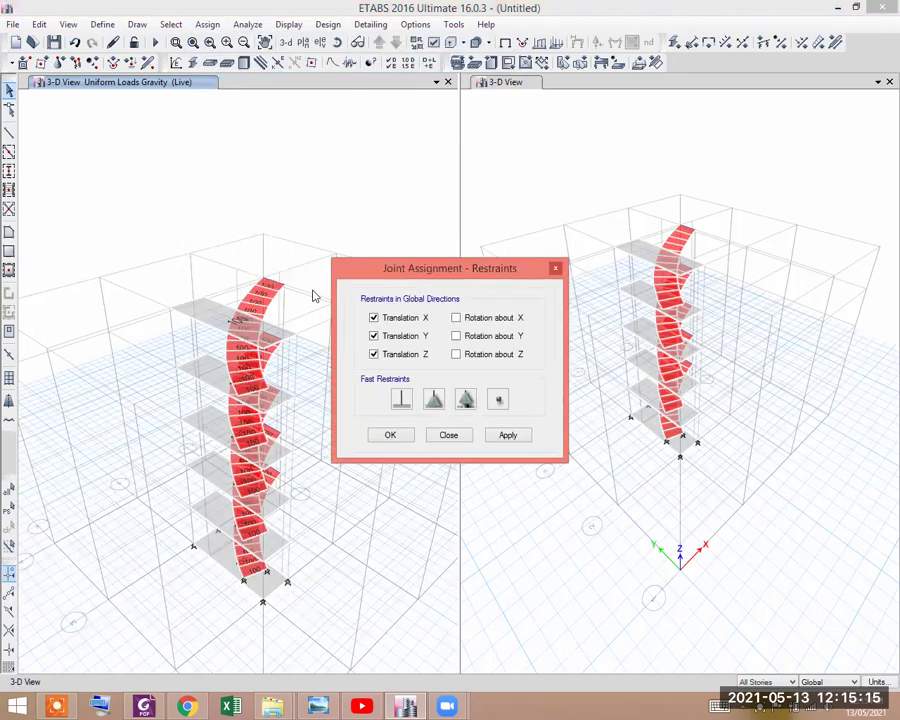
left_click(268, 283)
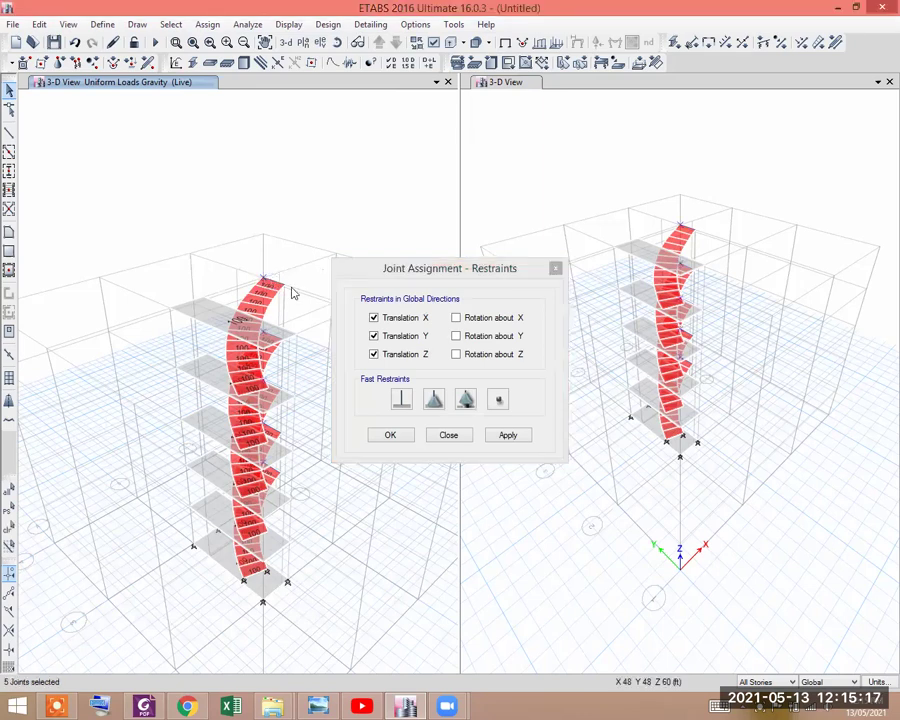
left_click(287, 290)
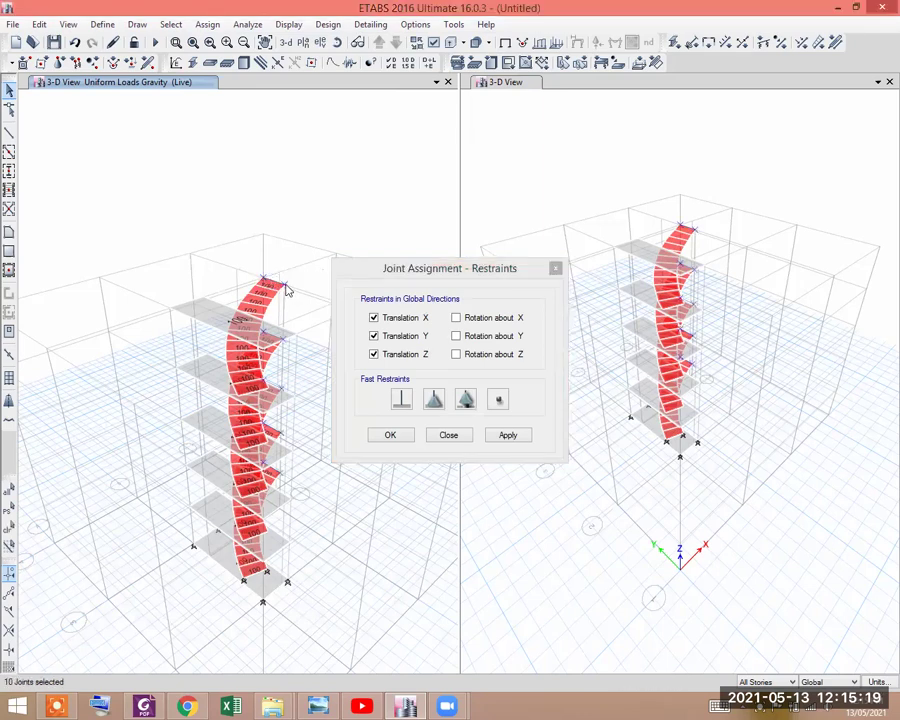
left_click_drag(287, 290, 295, 474)
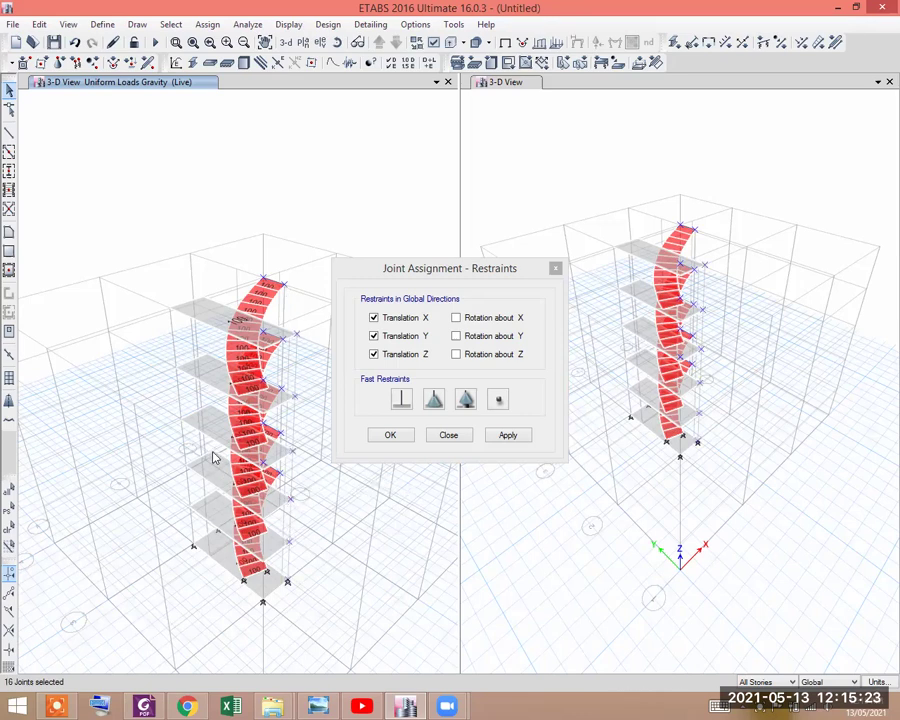
left_click_drag(215, 450, 189, 466)
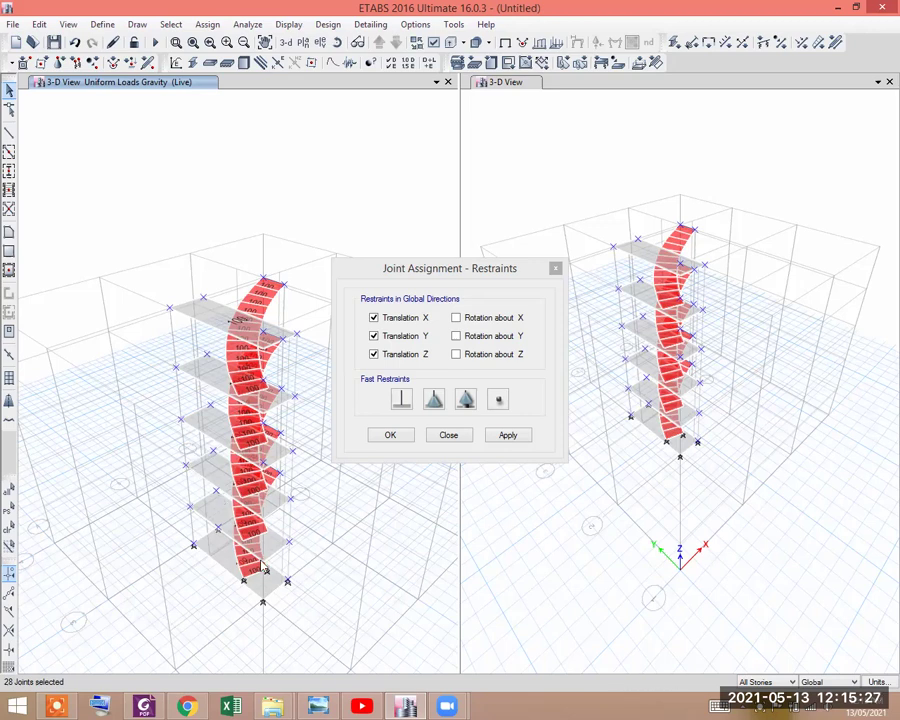
left_click_drag(267, 565, 307, 574)
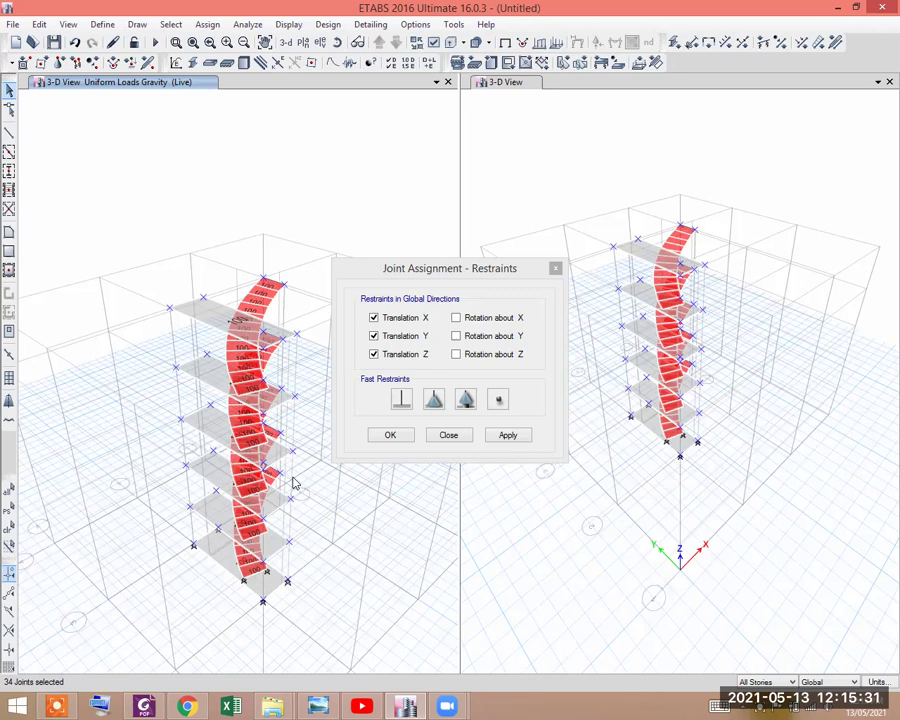
left_click(410, 402)
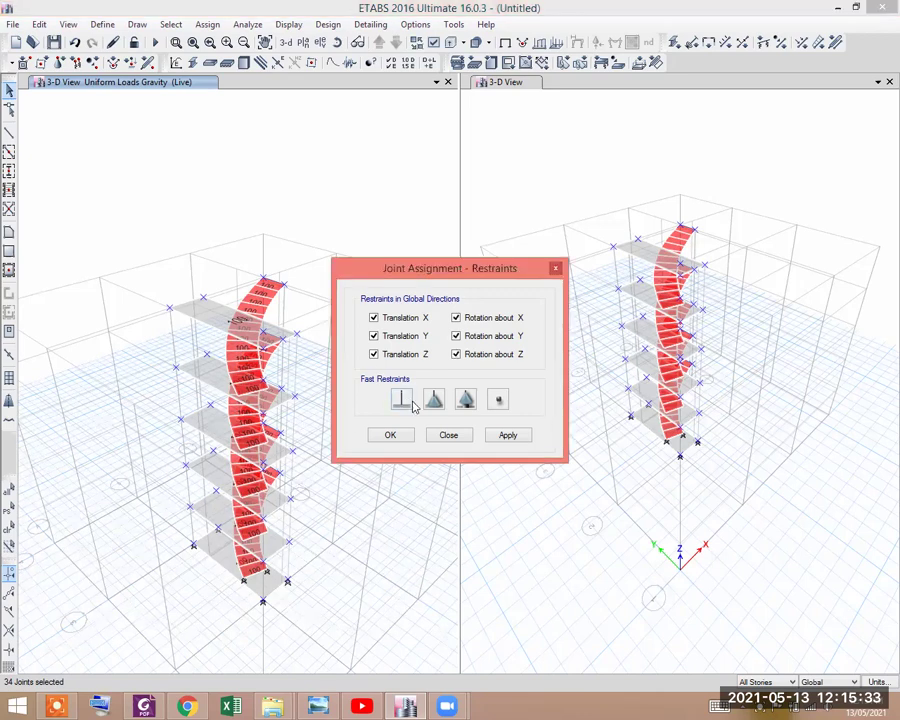
left_click(507, 436)
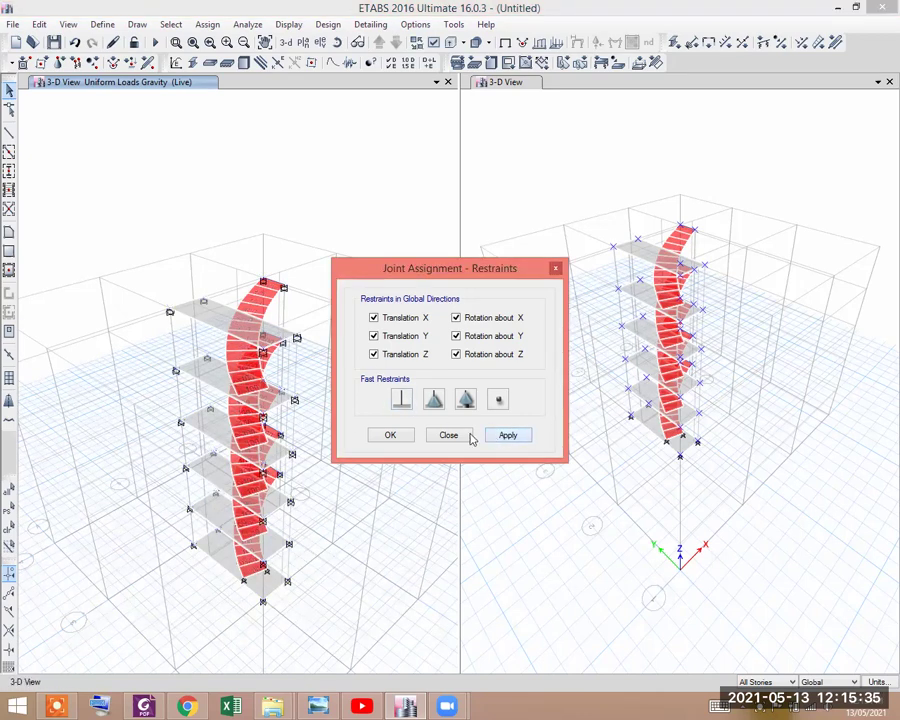
left_click(448, 435)
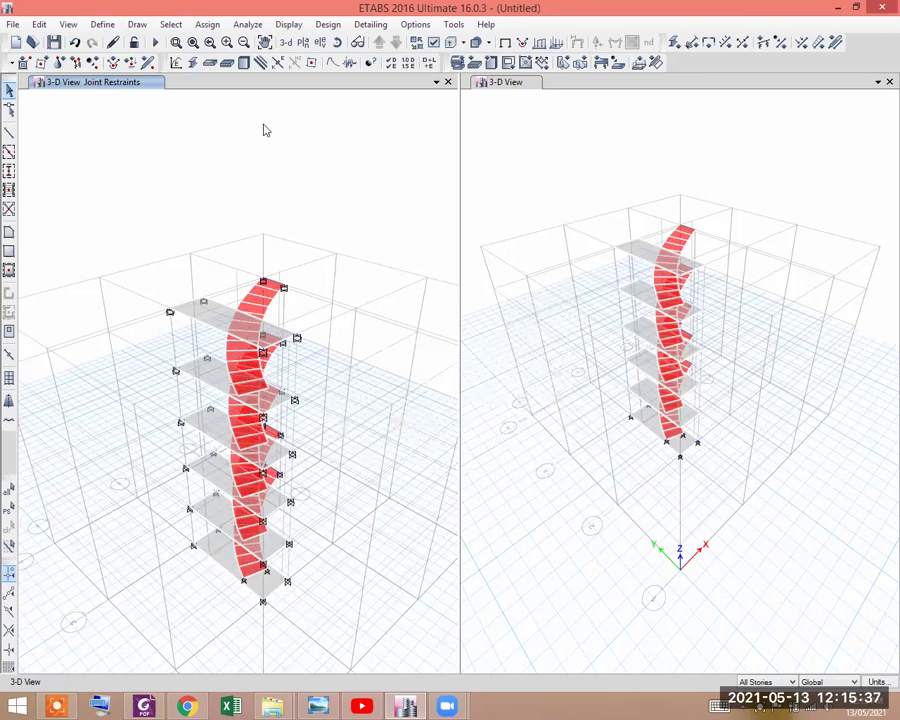
Step: Run the analysis, saving the model as CURVED STAIR in the GEO SESSIONAL II ETAB MODEL folder
left_click(155, 42)
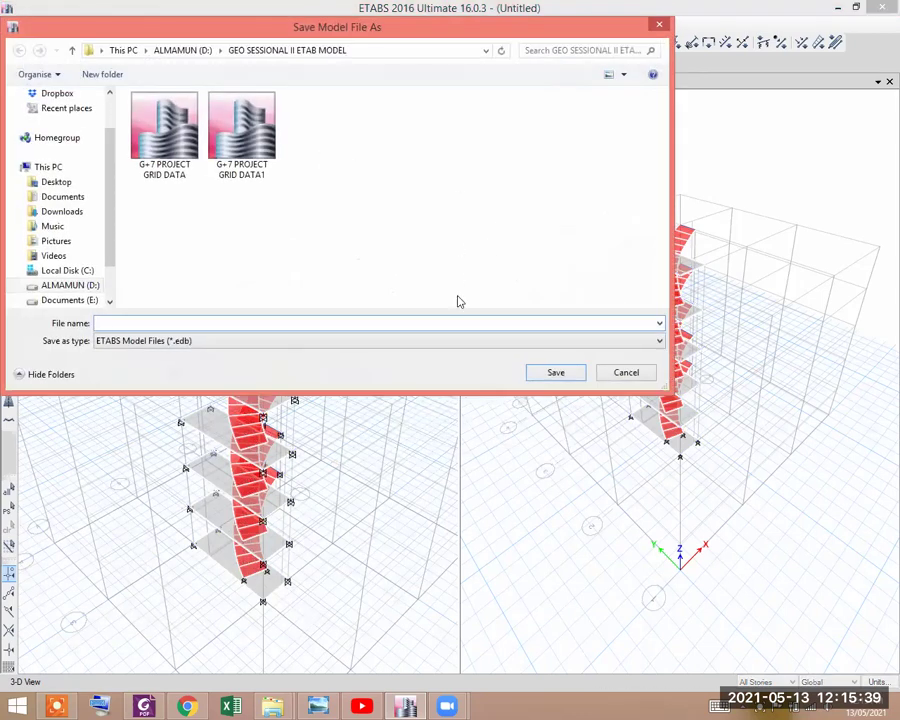
type("CURVED STAIR")
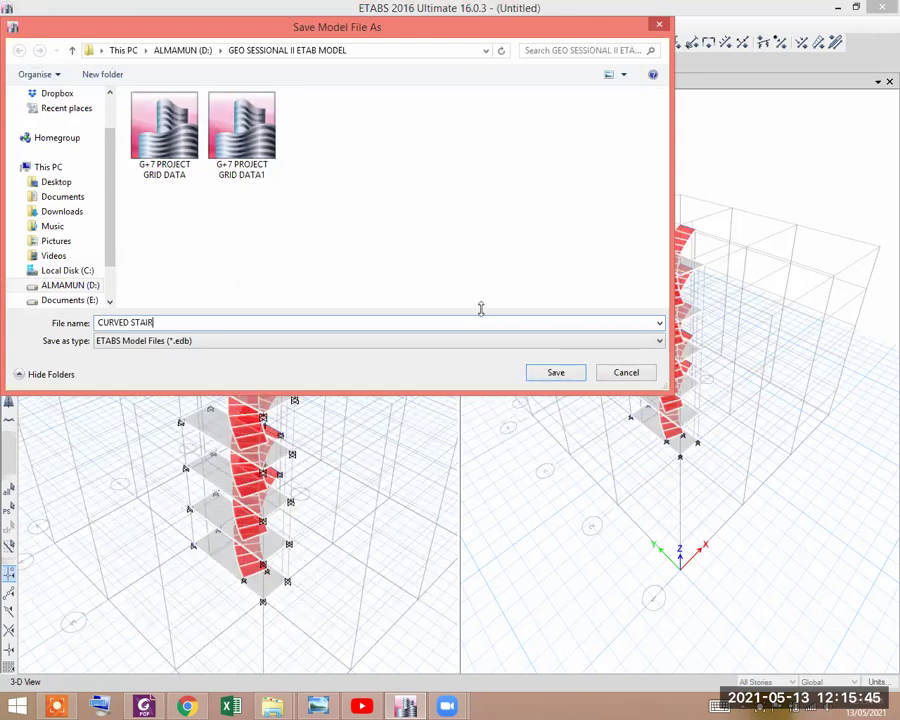
left_click(568, 372)
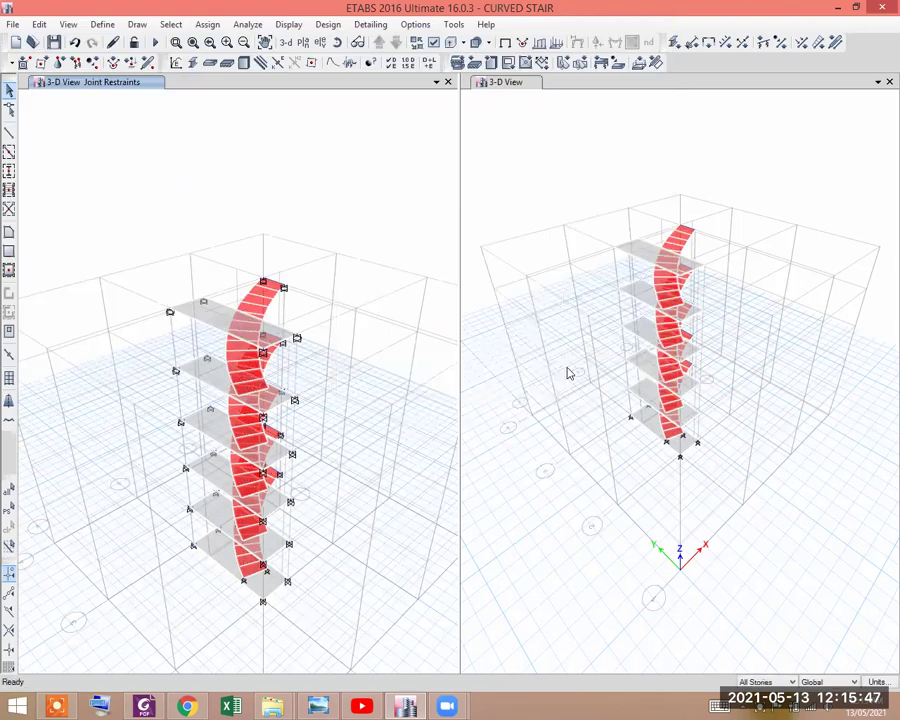
key("F5")
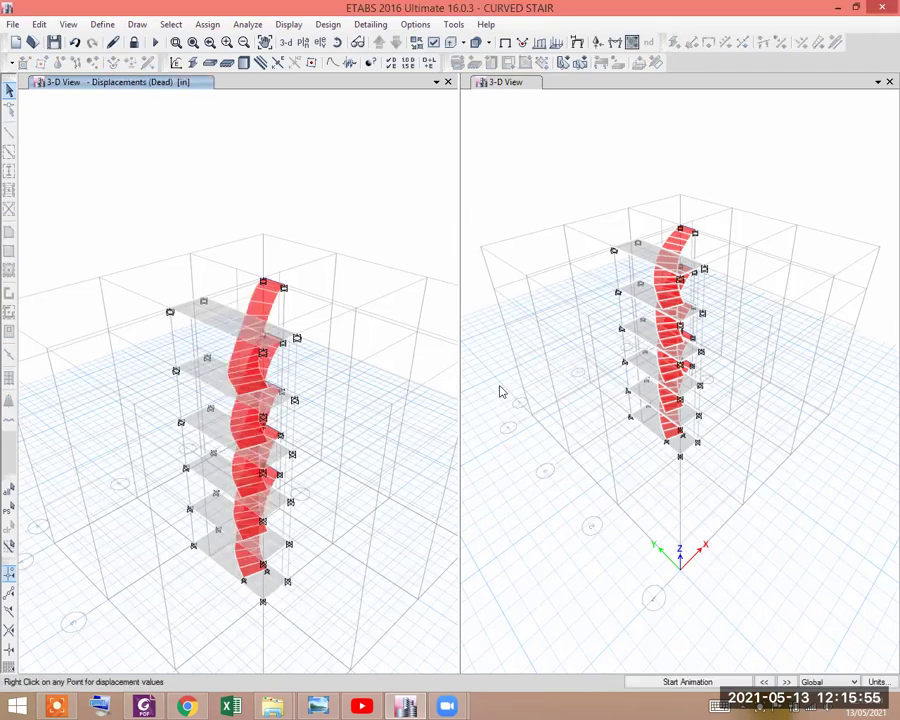
left_click(632, 42)
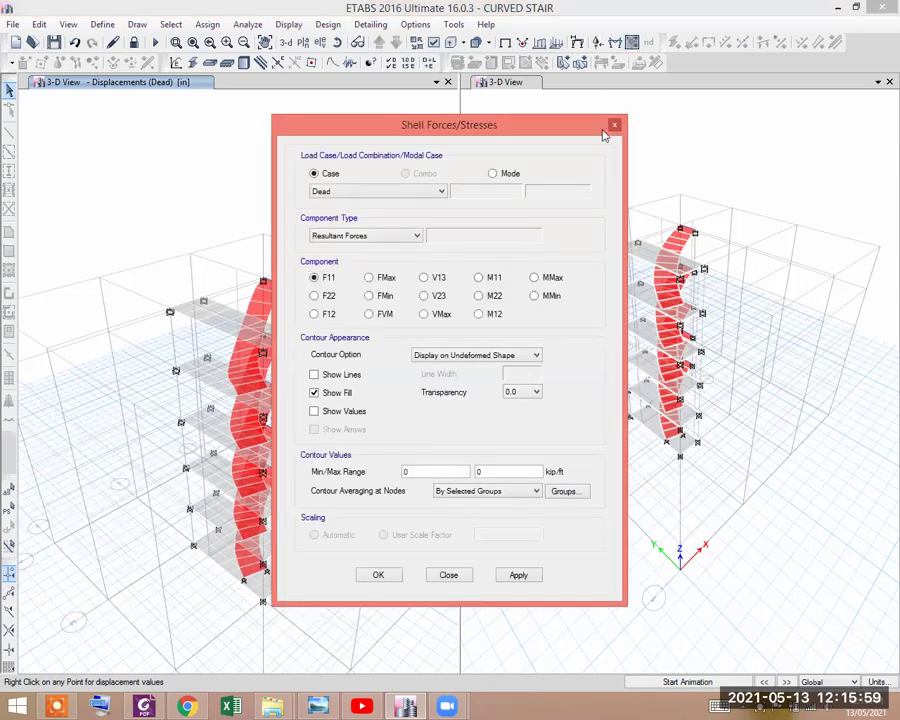
left_click(405, 198)
left_click(405, 198)
left_click(614, 127)
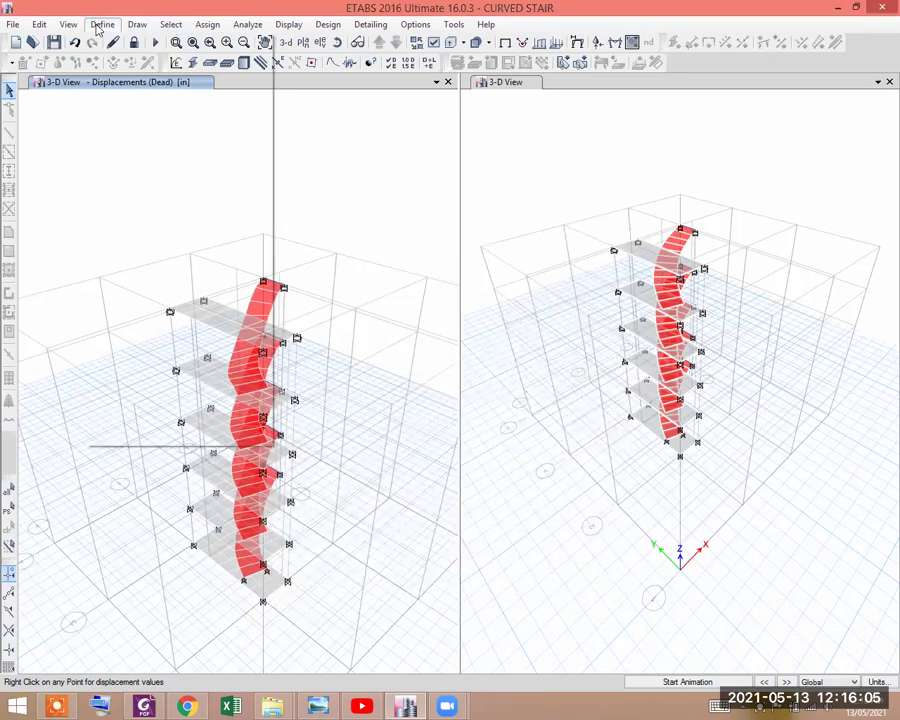
Step: Add the default load combinations for Concrete Slab Design
left_click(98, 26)
left_click(130, 370)
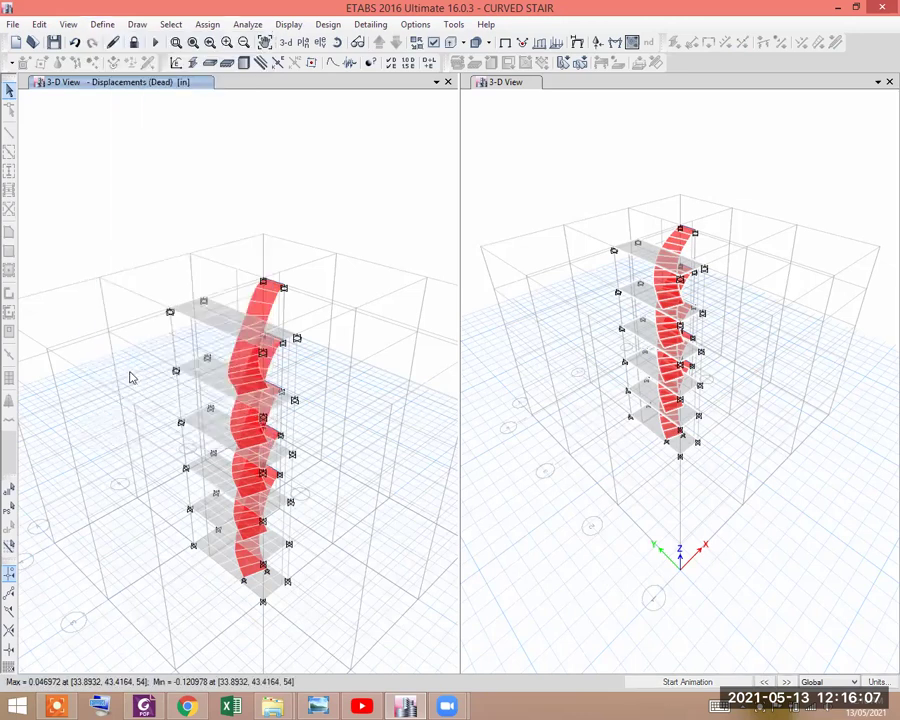
left_click(540, 386)
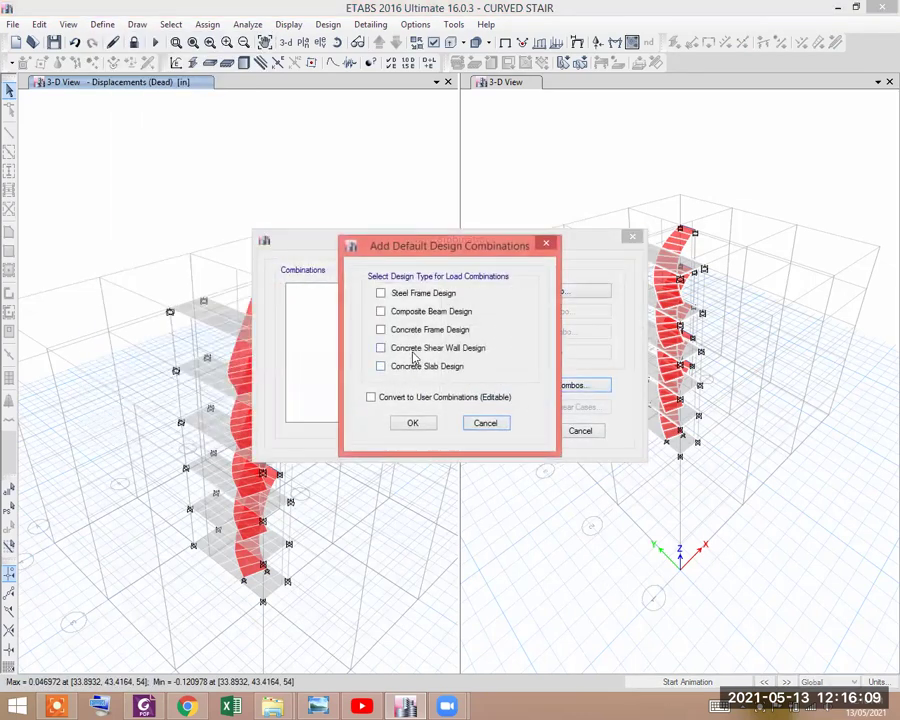
left_click(393, 366)
left_click(412, 422)
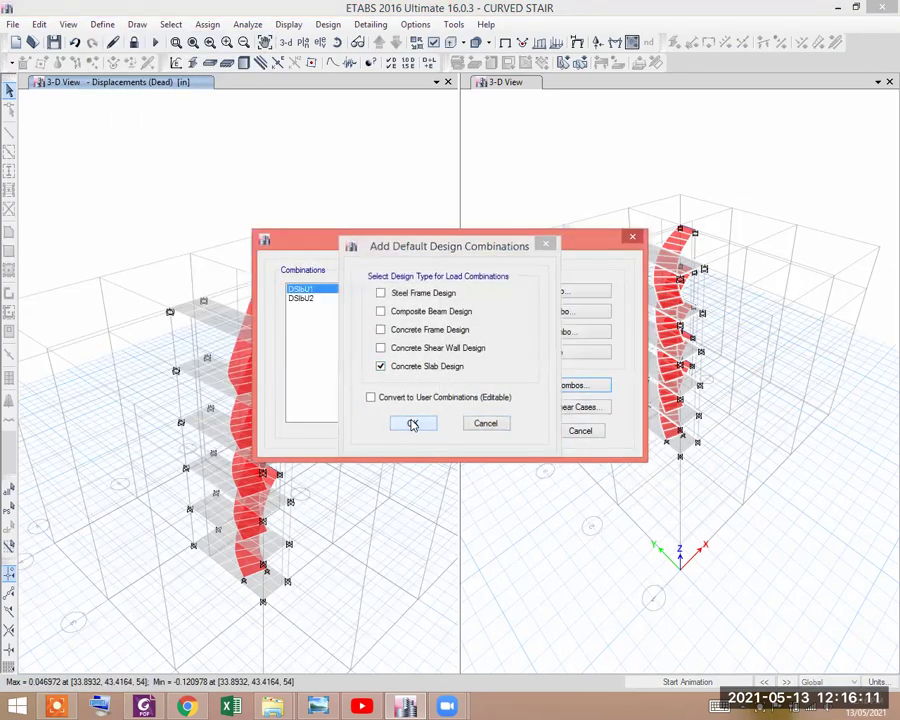
left_click(298, 298)
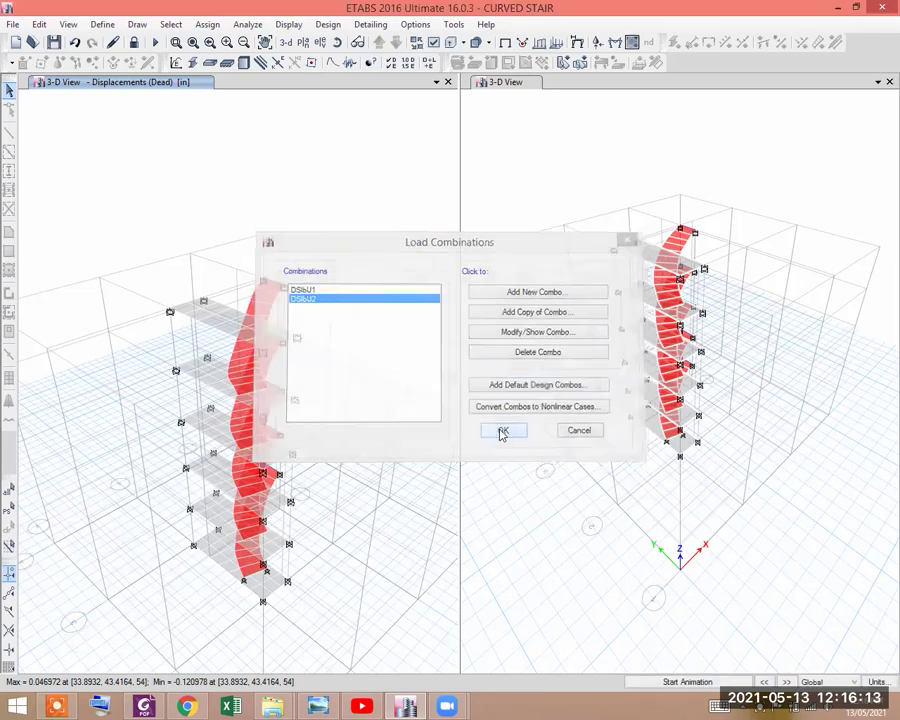
left_click(502, 432)
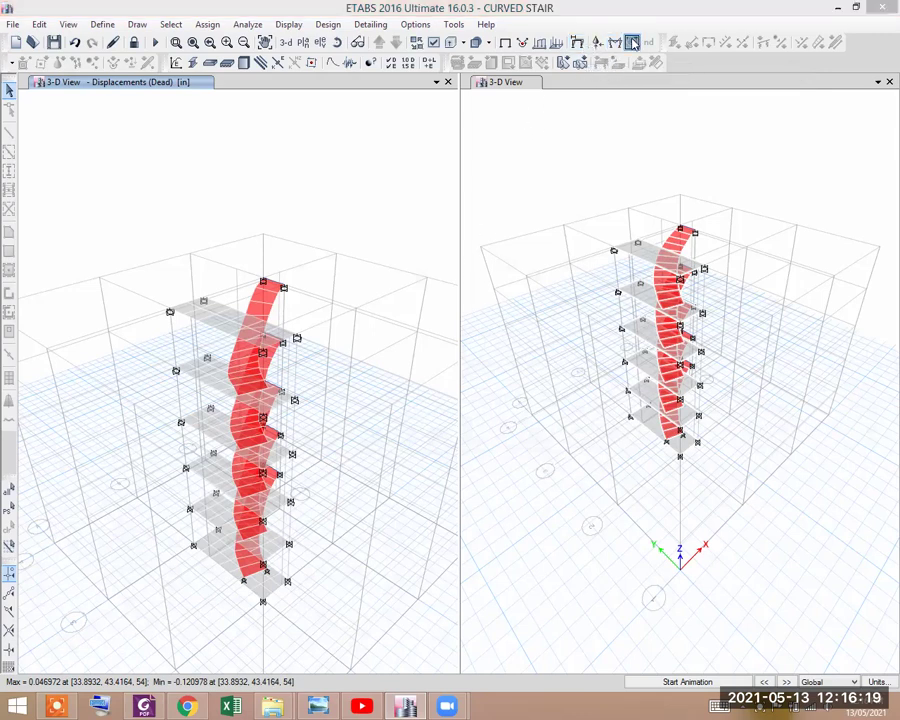
Step: Display the resultant M11 moment contours of the shells for combination DSlbU2 and inspect them on the ramp and landings
left_click(450, 42)
left_click(381, 191)
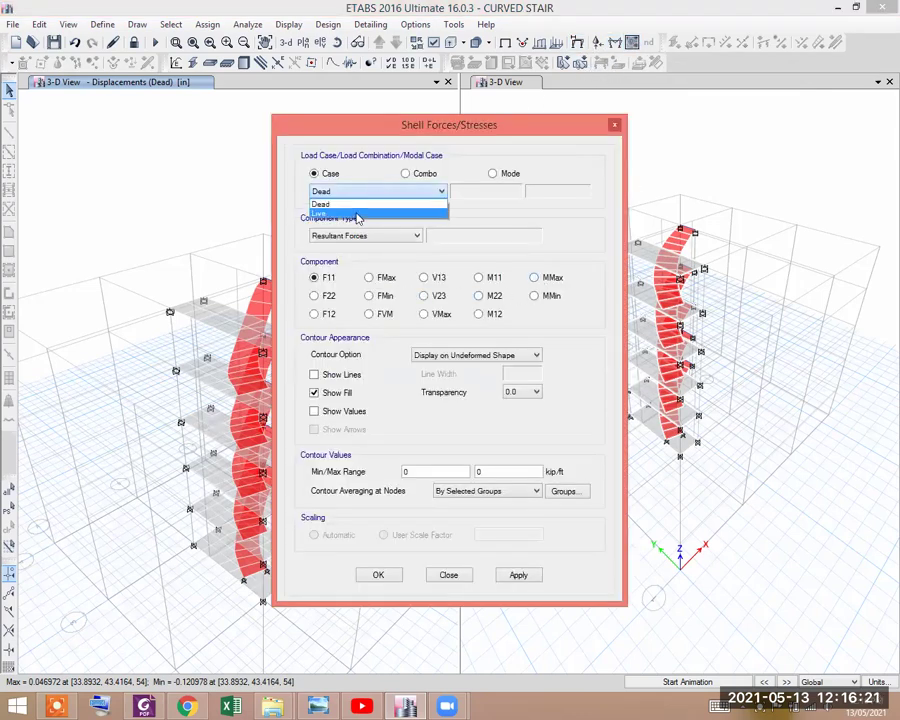
left_click(362, 199)
left_click(405, 173)
left_click(385, 191)
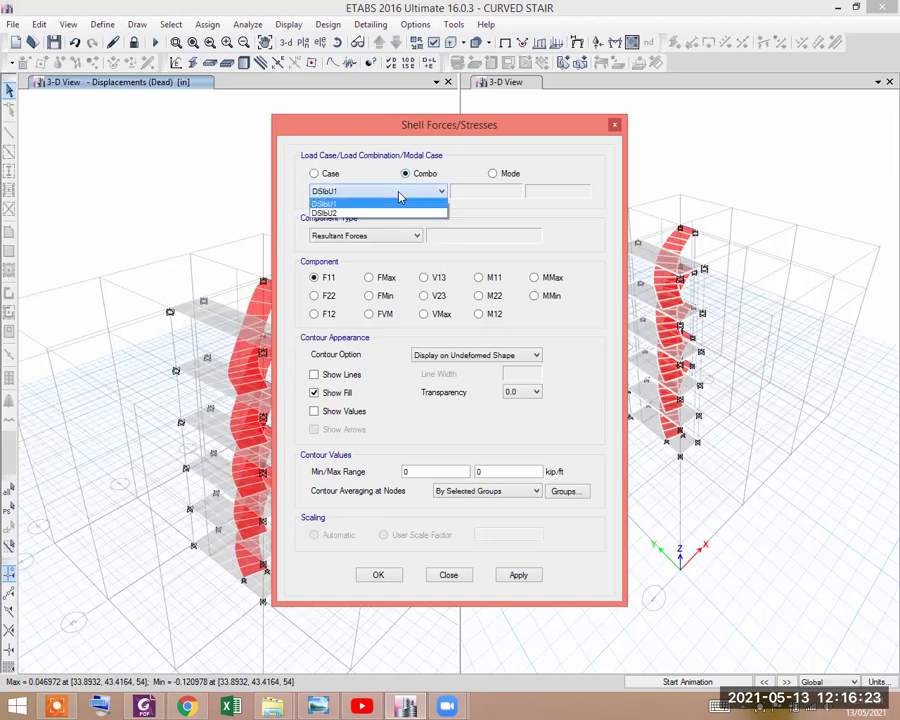
left_click(371, 213)
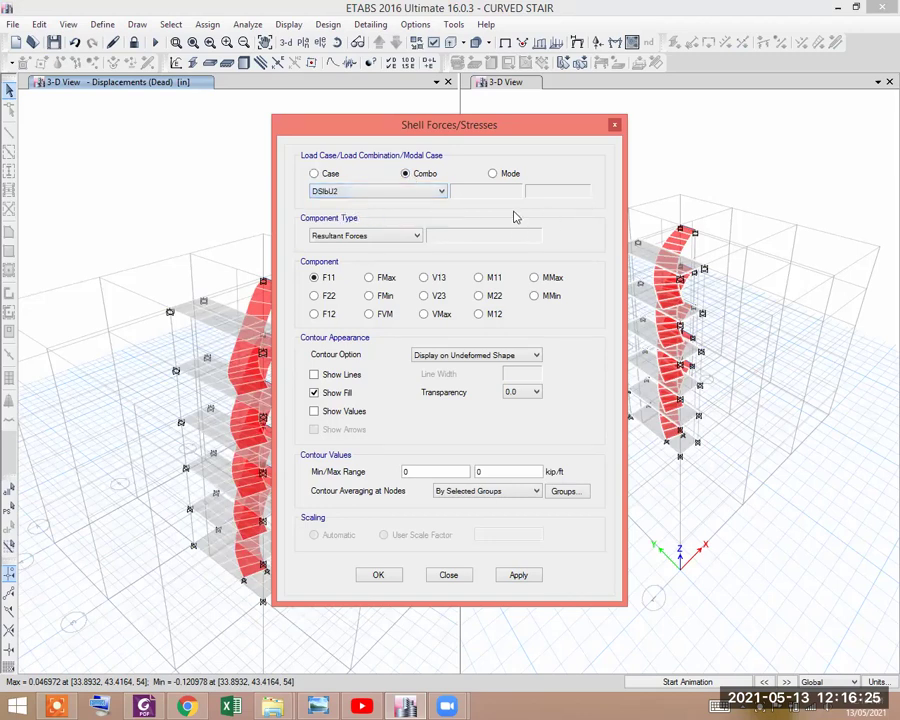
left_click(478, 277)
left_click(519, 576)
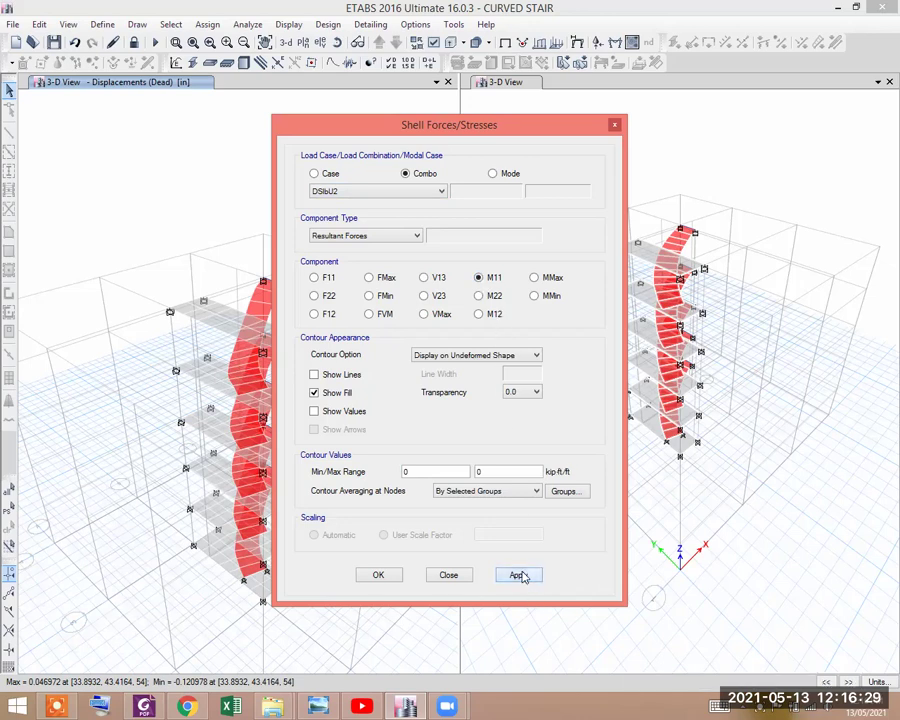
left_click_drag(526, 129, 793, 96)
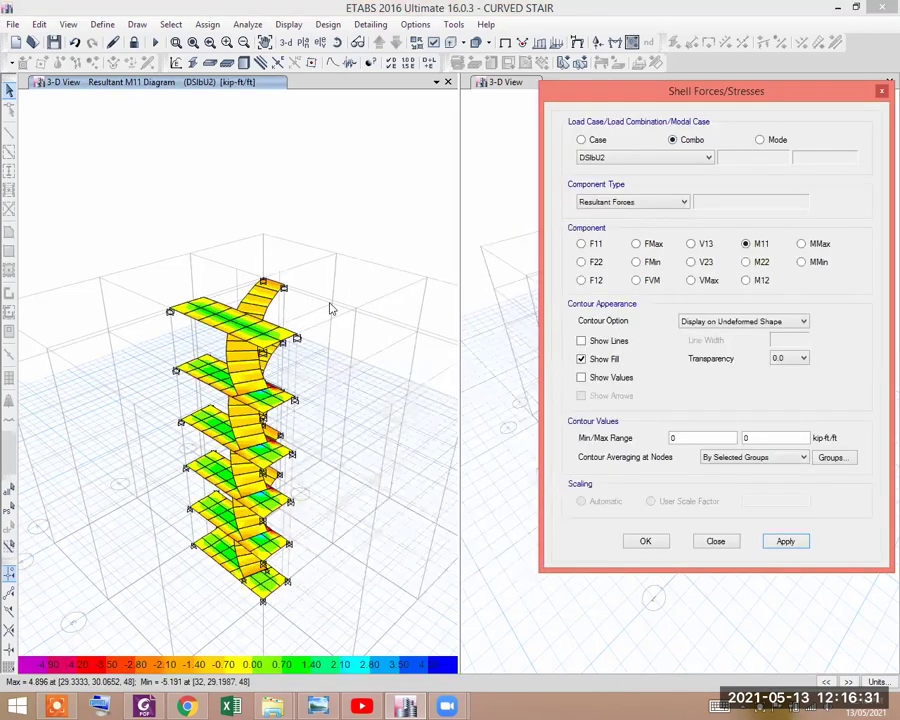
mouse_move(224, 318)
Step: Display the resultant M22 moment contours for combination DSlbU2, inspect the ramp up close, and make the plain 3-D view active
left_click_drag(560, 83, 409, 69)
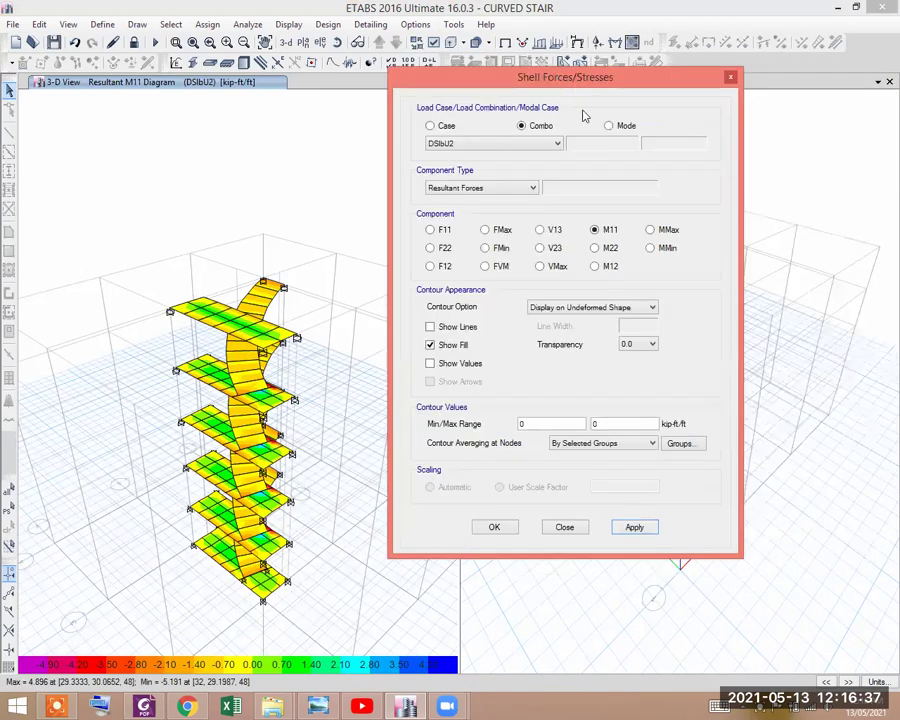
left_click(595, 247)
left_click(632, 527)
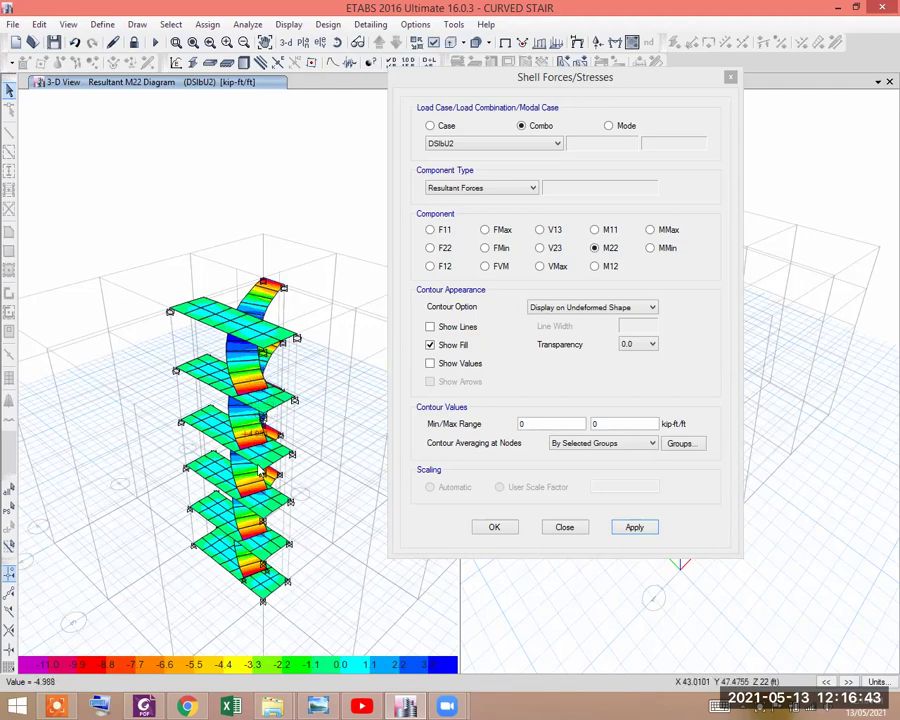
left_click(582, 527)
scroll(288, 392, "up", 3)
scroll(245, 333, "down", 3)
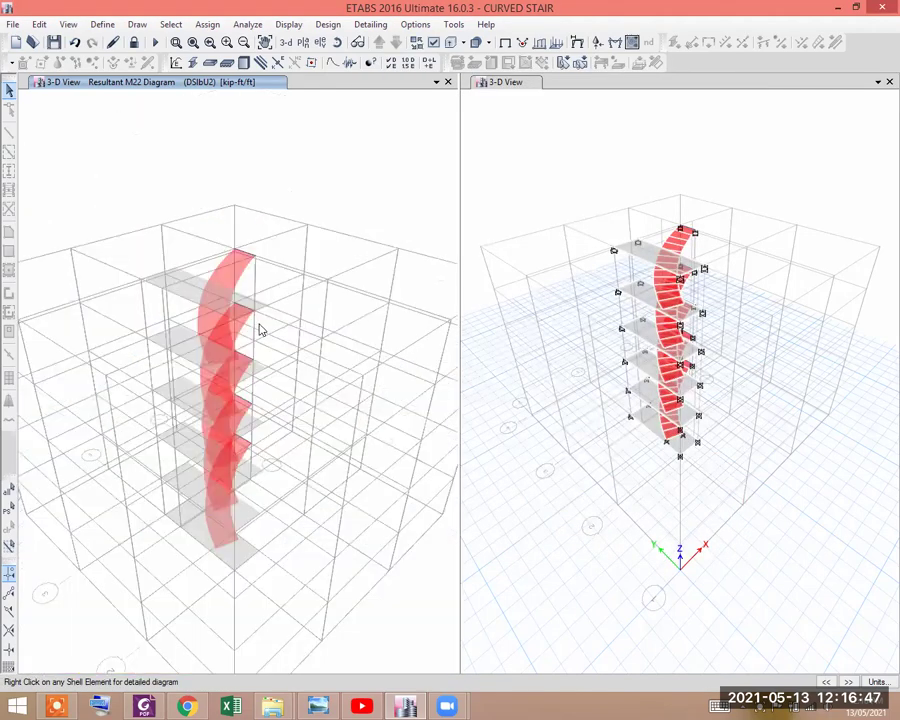
left_click(522, 86)
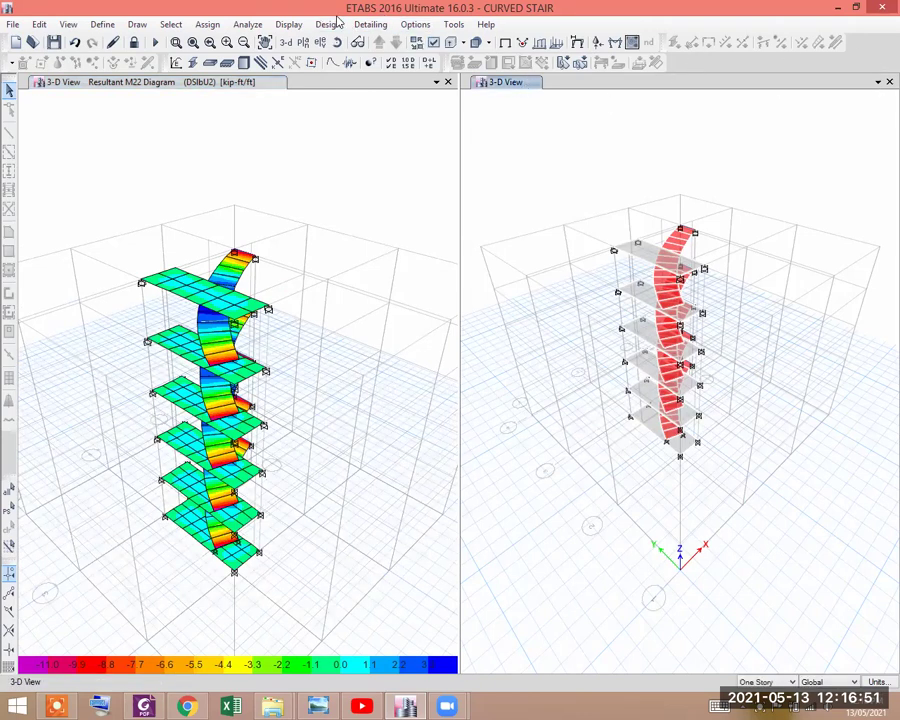
Step: Display the plain 3-D view with extruded frames and shells and no object shrink, and review its view options without changing them
left_click(451, 43)
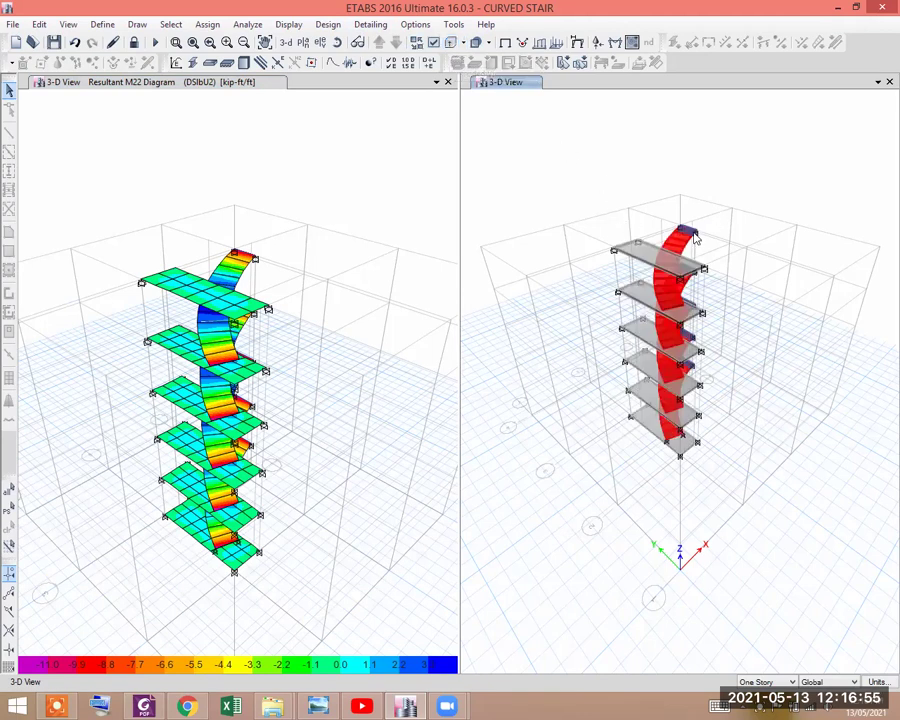
scroll(697, 238, "up", 2)
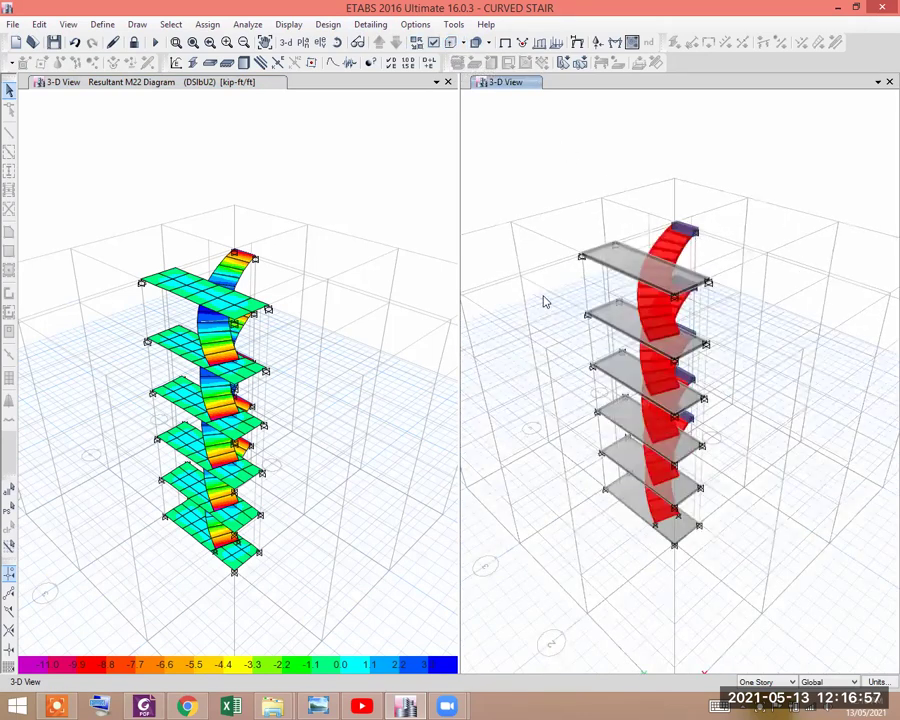
left_click(433, 42)
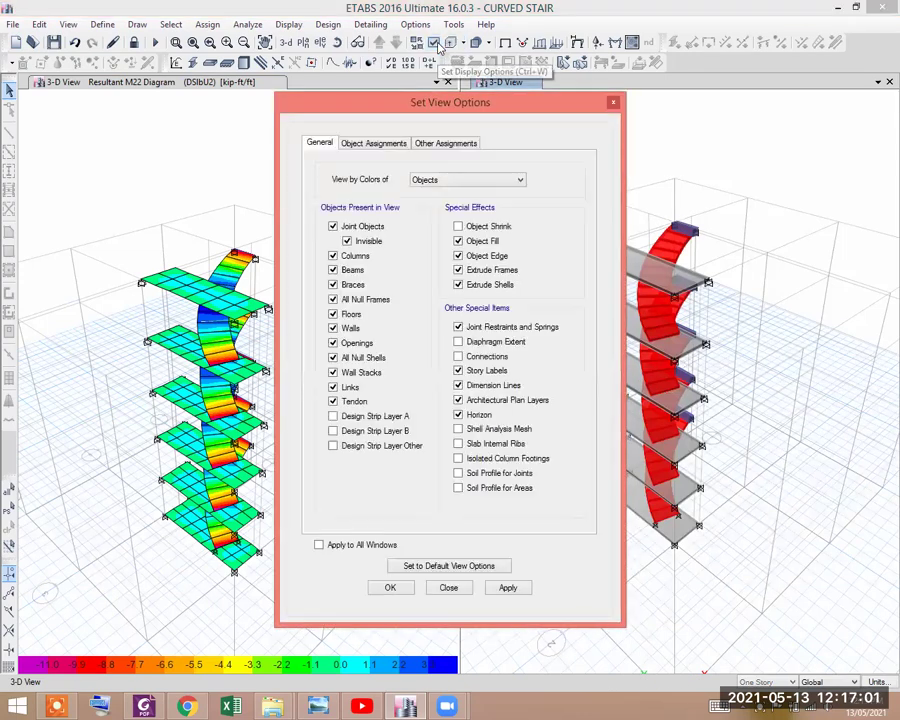
left_click(613, 102)
right_click(586, 131)
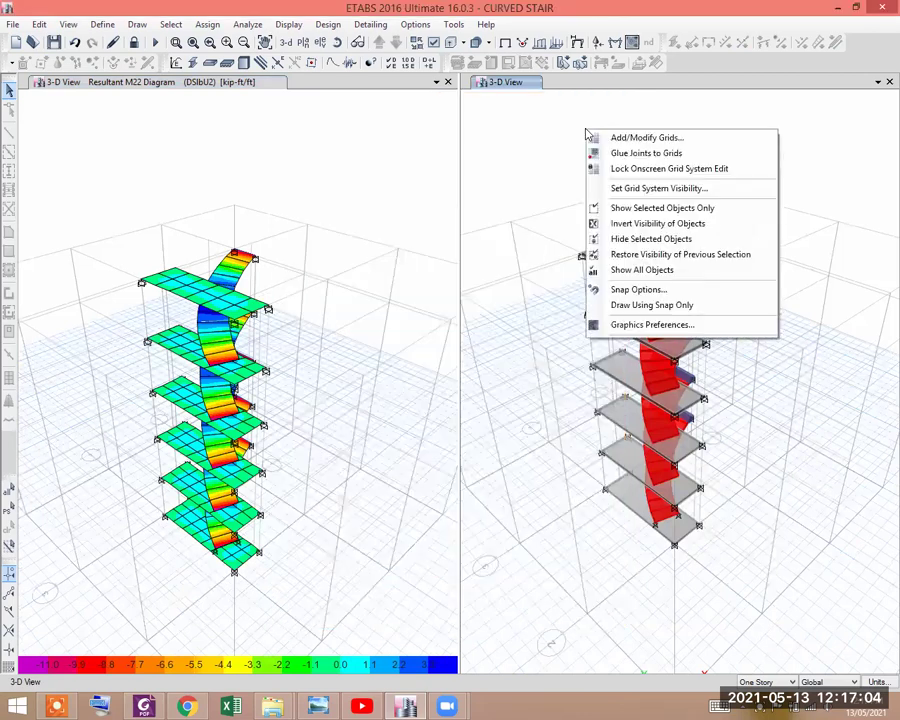
Step: Try the DirectX graphics mode on the model views and switch back to Standard Graphics
left_click(412, 25)
mouse_move(490, 168)
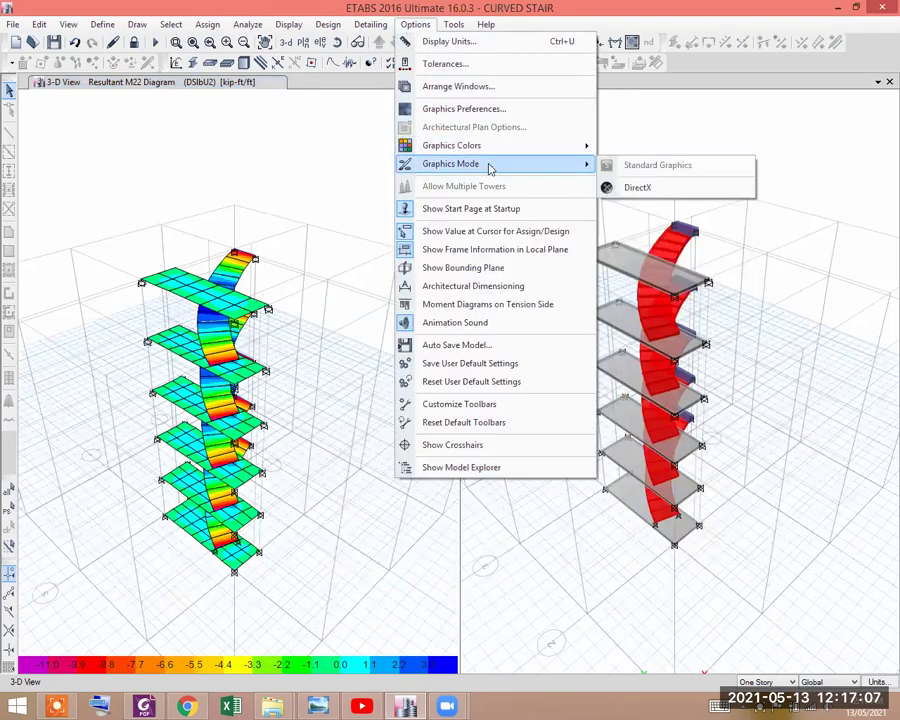
left_click(623, 190)
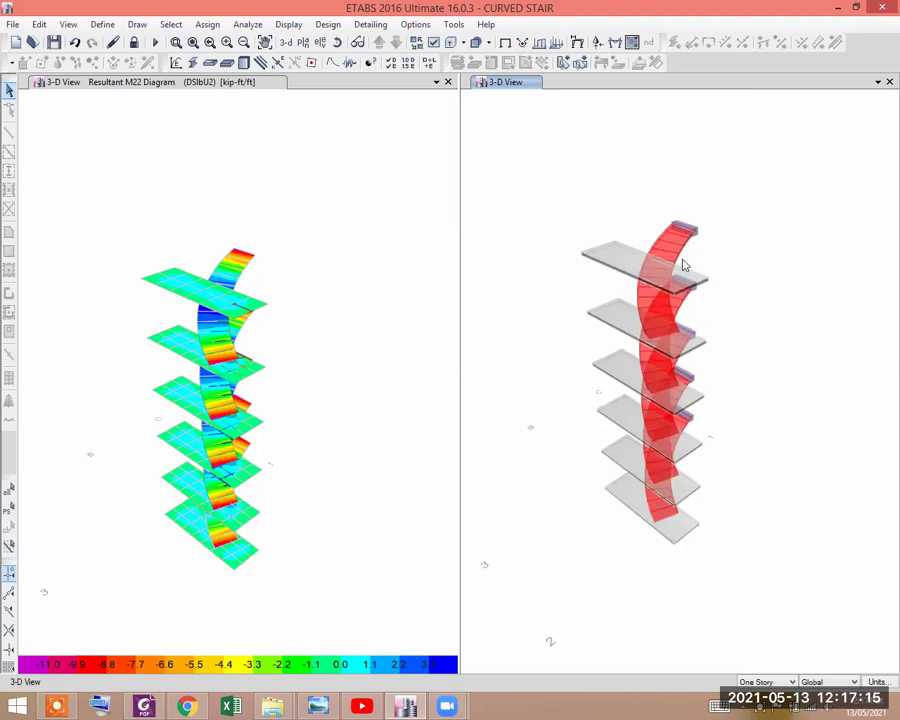
left_click(415, 24)
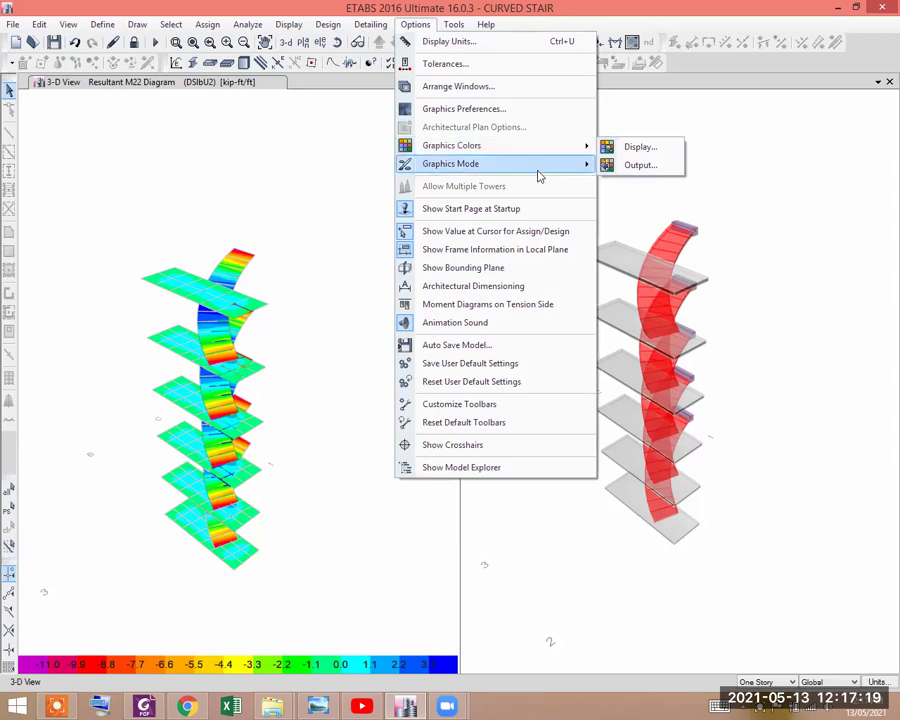
mouse_move(538, 165)
left_click(628, 175)
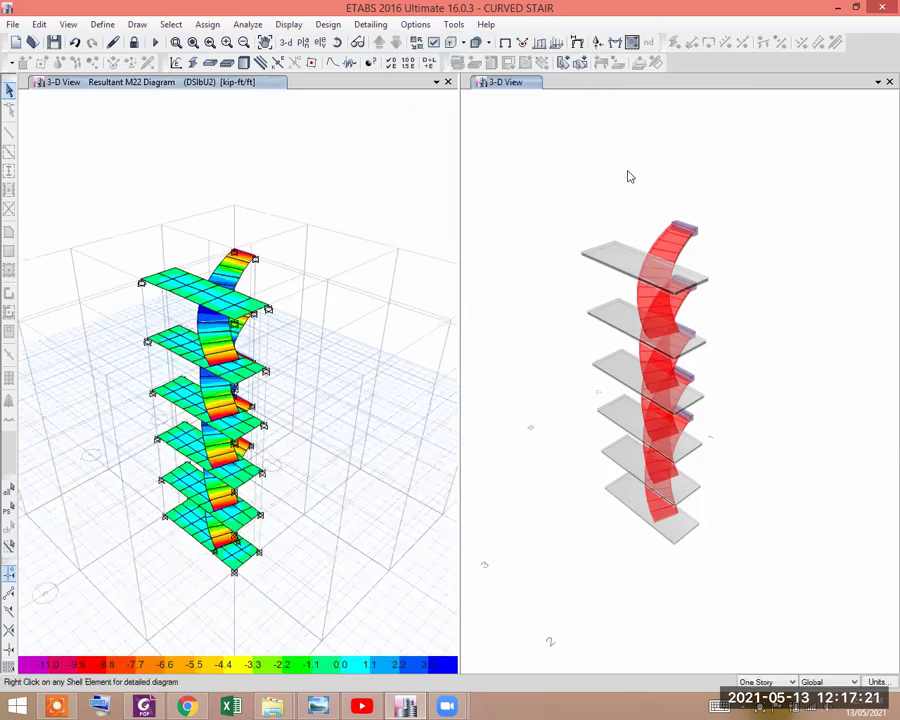